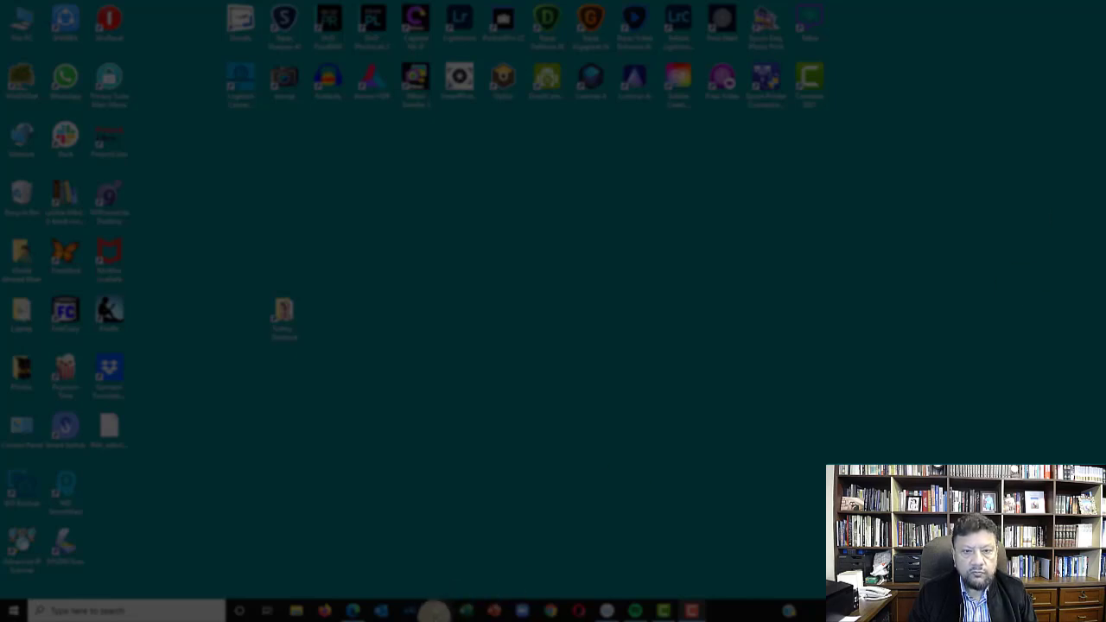
Create a blank Word document and write "Dear", "Wish you a happy new year!!", "Best regards" and the sender's first name on separate lines
left_click(439, 611)
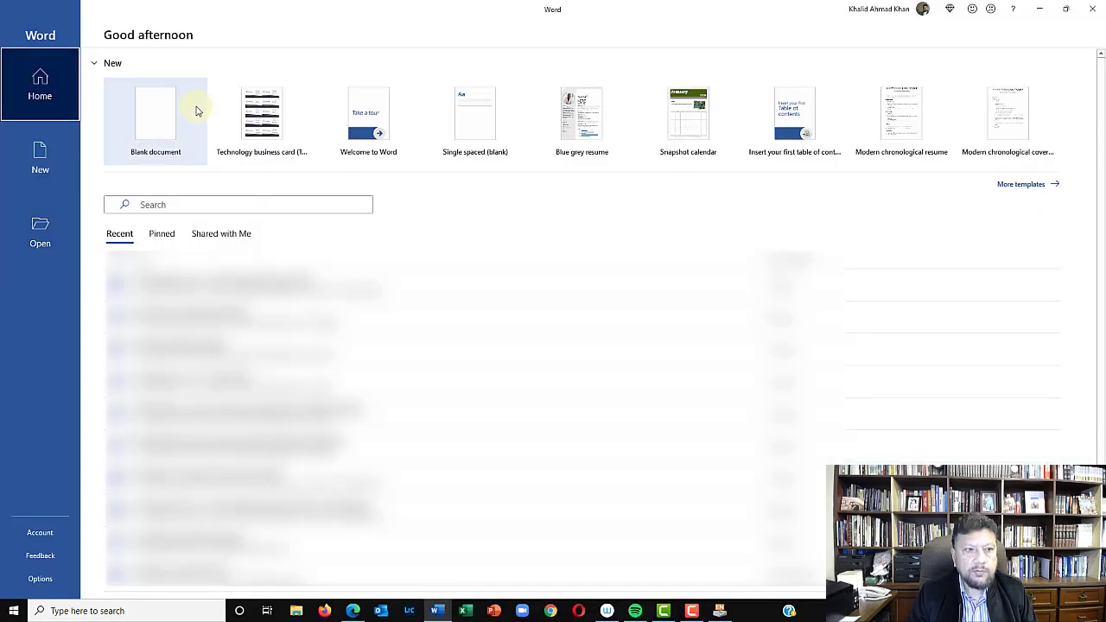
left_click(165, 121)
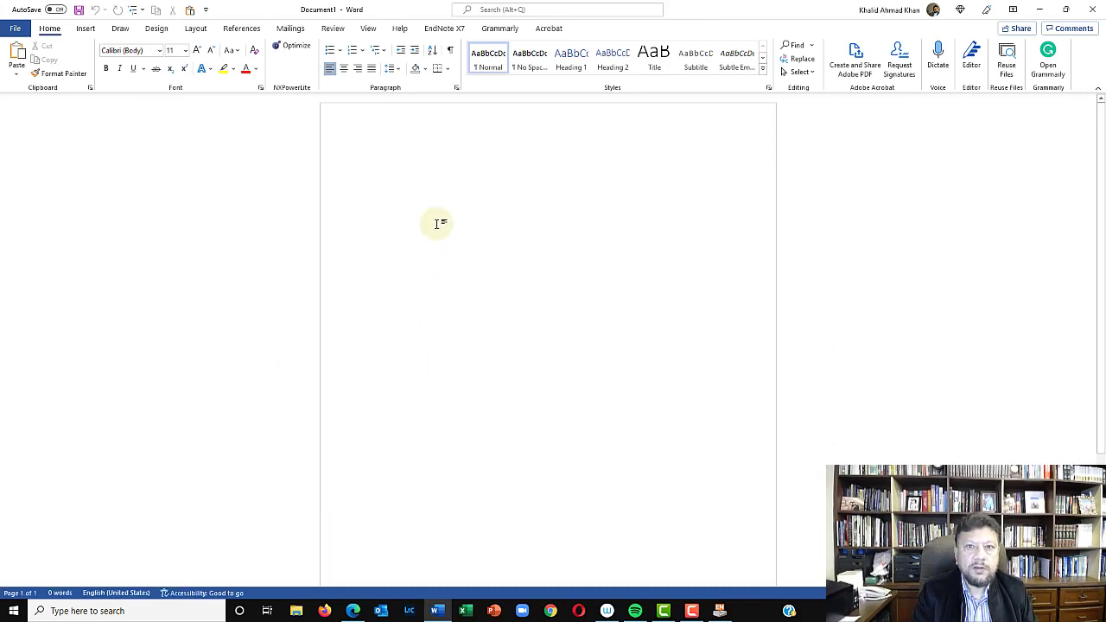
type("Dar")
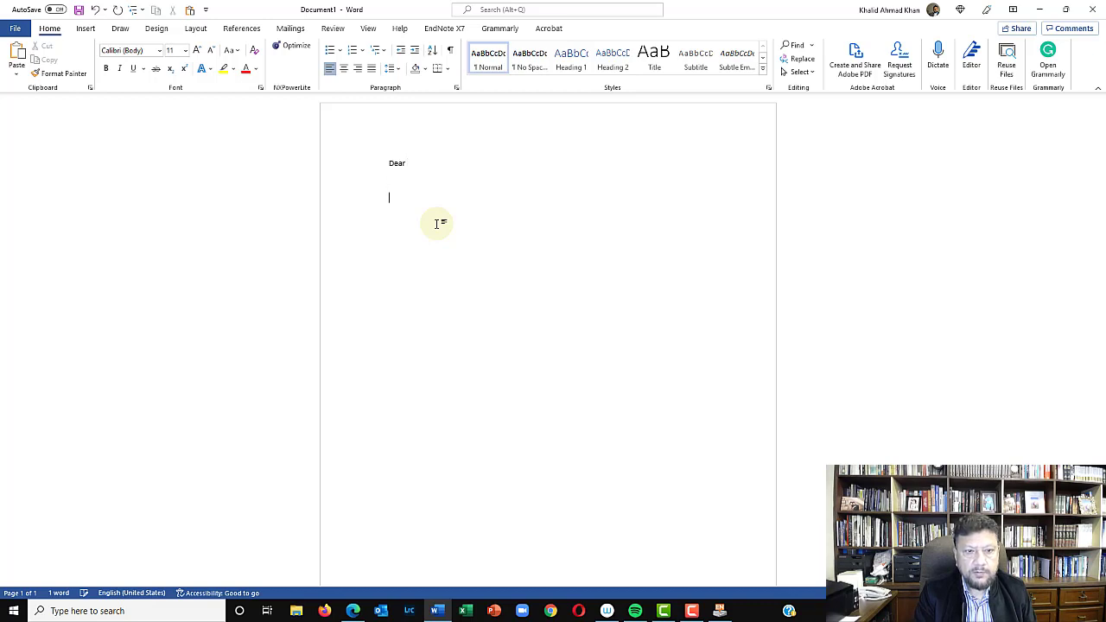
type("Wish you a happy")
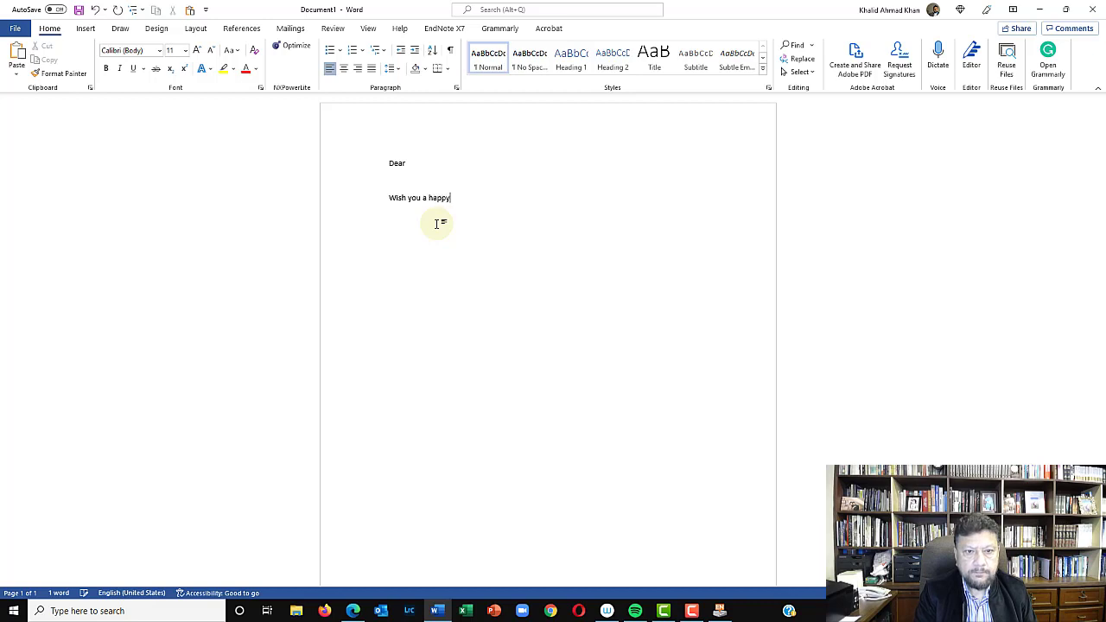
type(" new year!!  Best re")
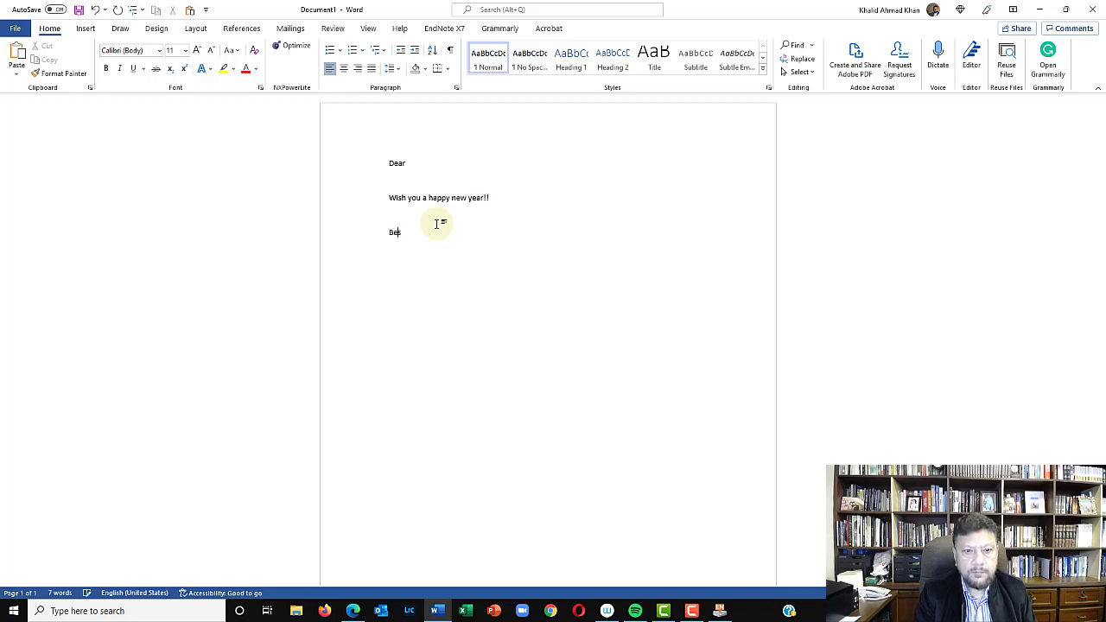
type("gards ")
type("Khalid")
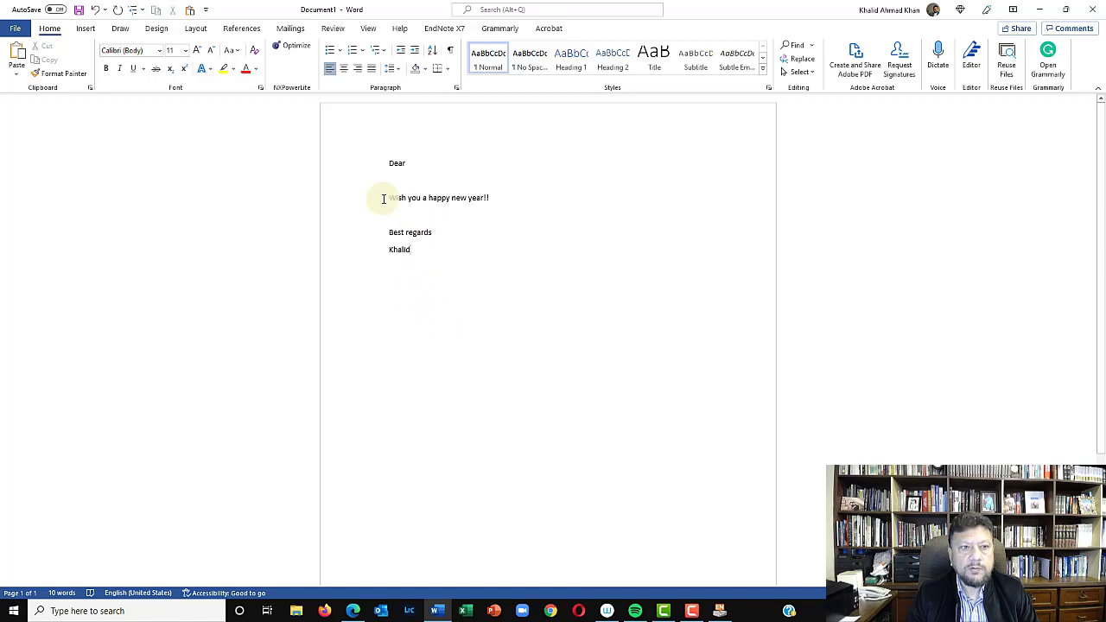
Enlarge the text of the whole letter to 20 pt
key("ctrl+a")
left_click(198, 50)
left_click(198, 51)
left_click(198, 50)
left_click(198, 50)
left_click(198, 51)
left_click(556, 391)
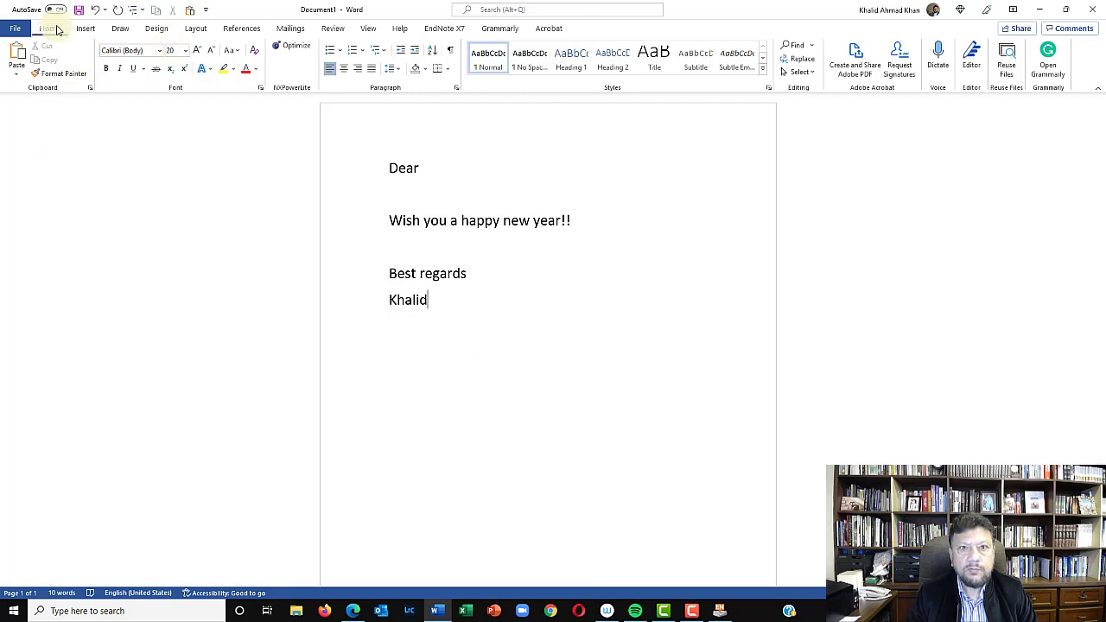
Start a mail merge for this letter using the E-mail Messages document type
left_click(294, 30)
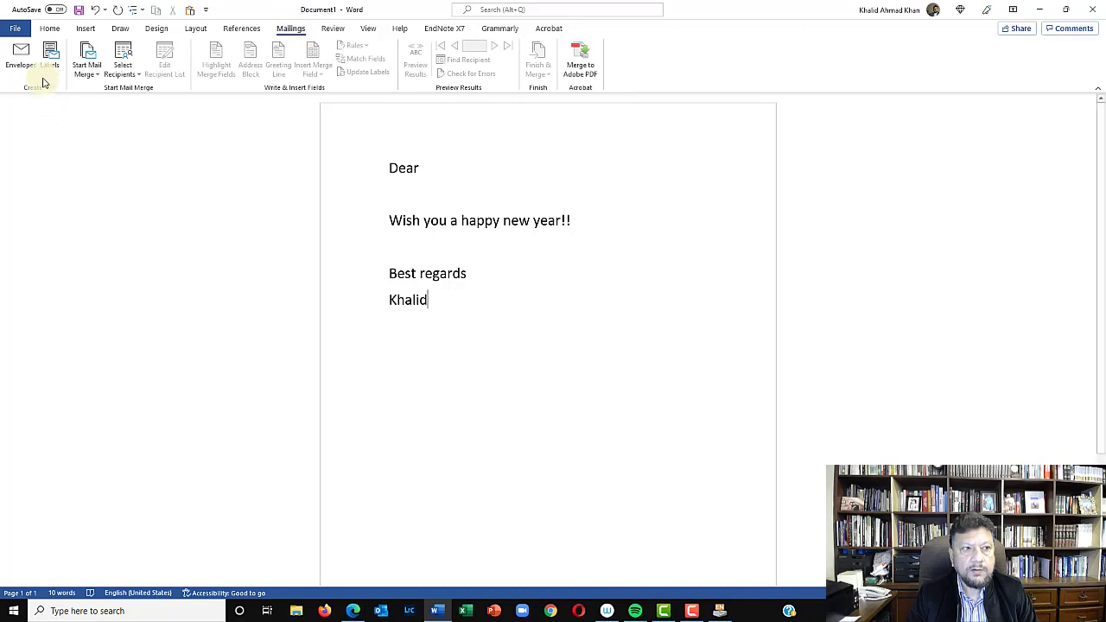
left_click(89, 68)
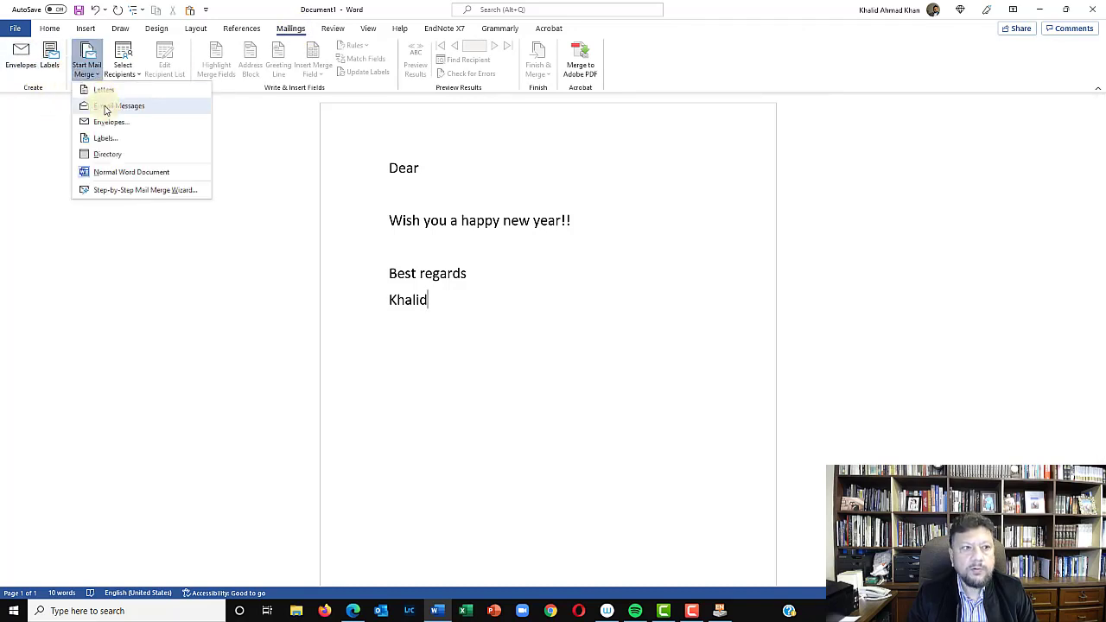
left_click(104, 107)
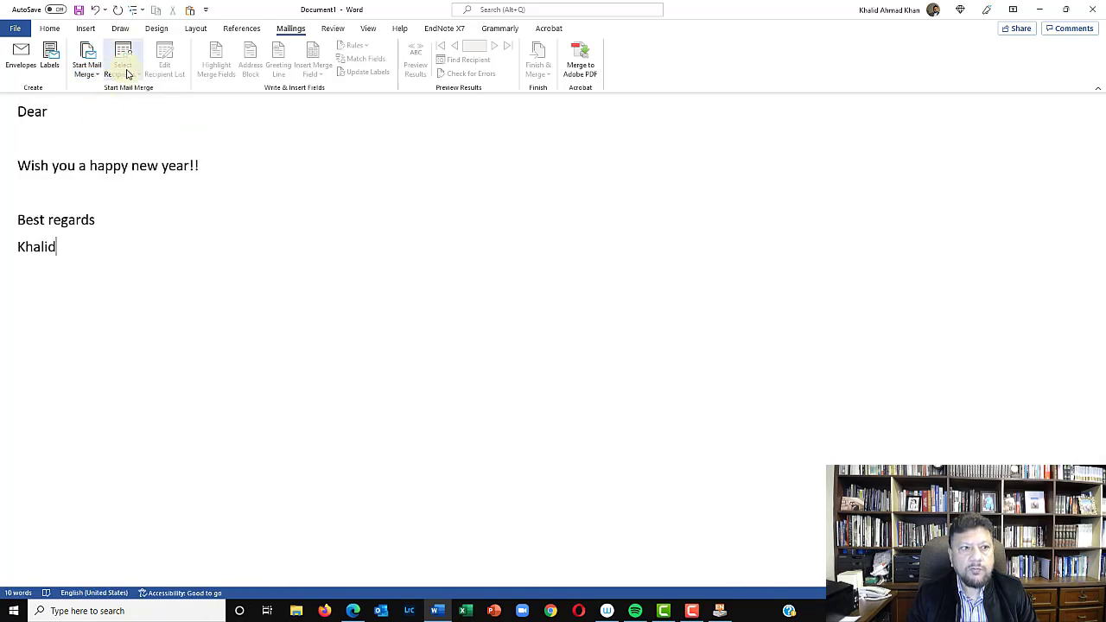
Create a new recipient list and fill its first entry with the title Mr., the recipient's first and last name, and company ESL
left_click(126, 75)
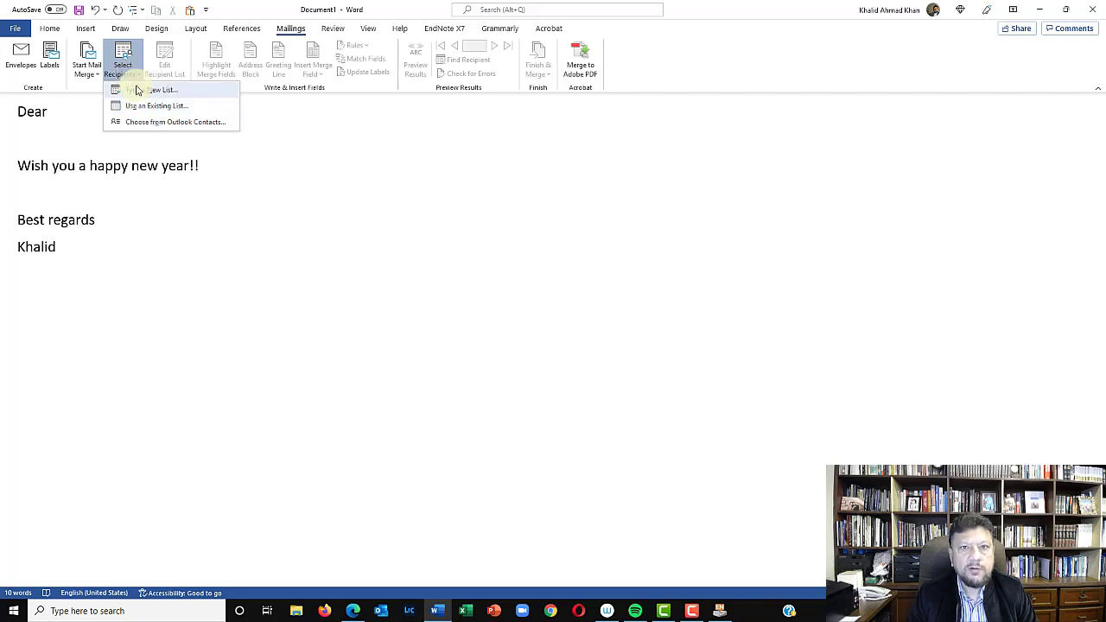
left_click(136, 91)
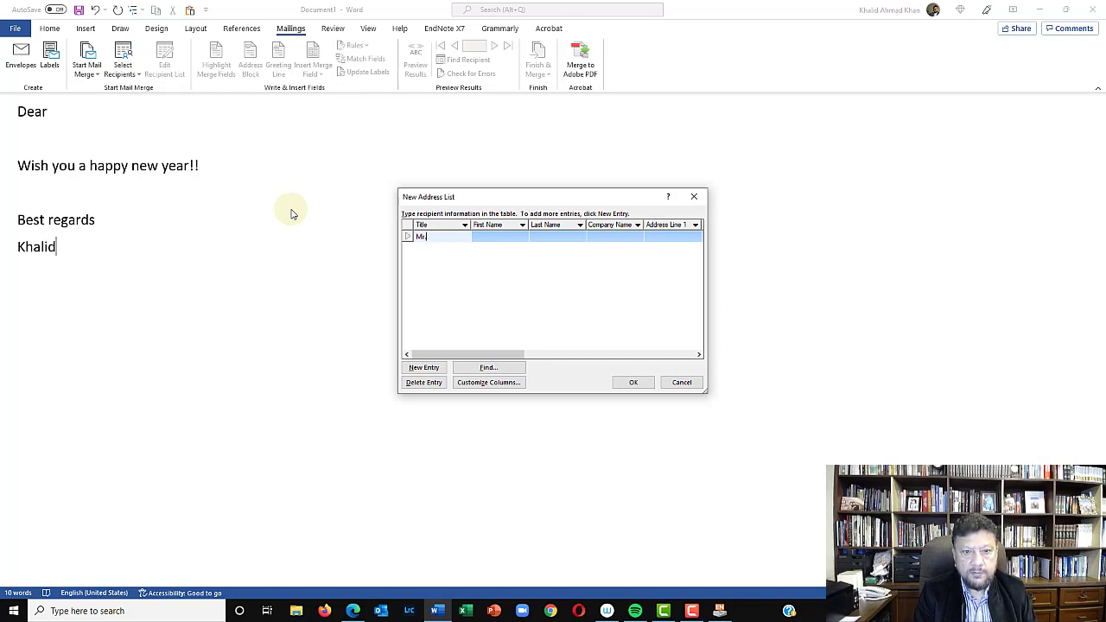
key("Tab")
type("Khalid")
key("Tab")
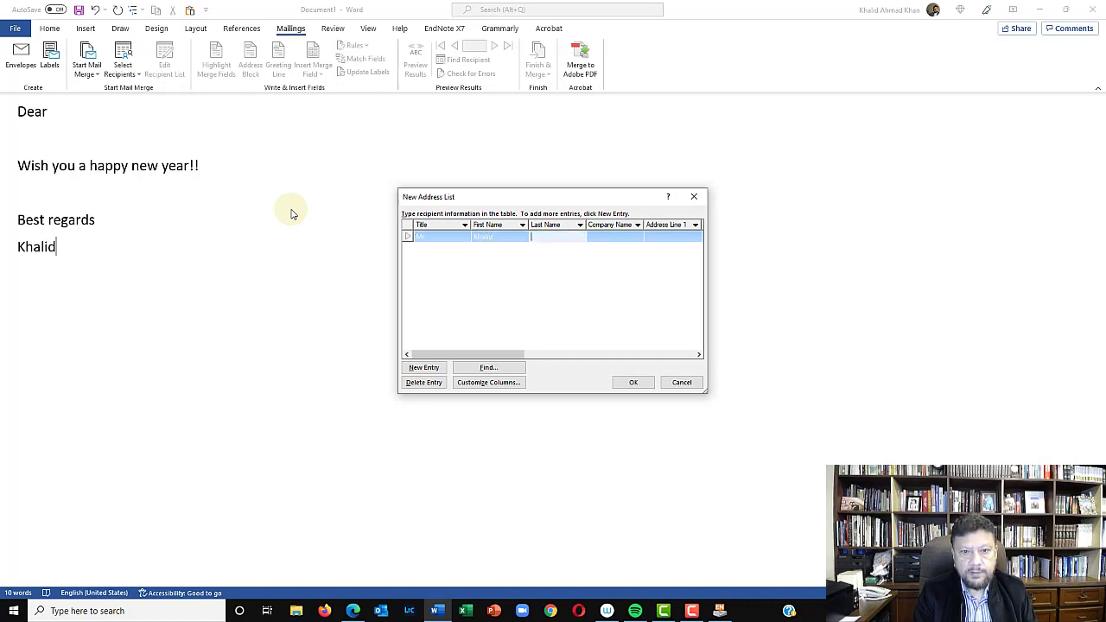
key("Tab")
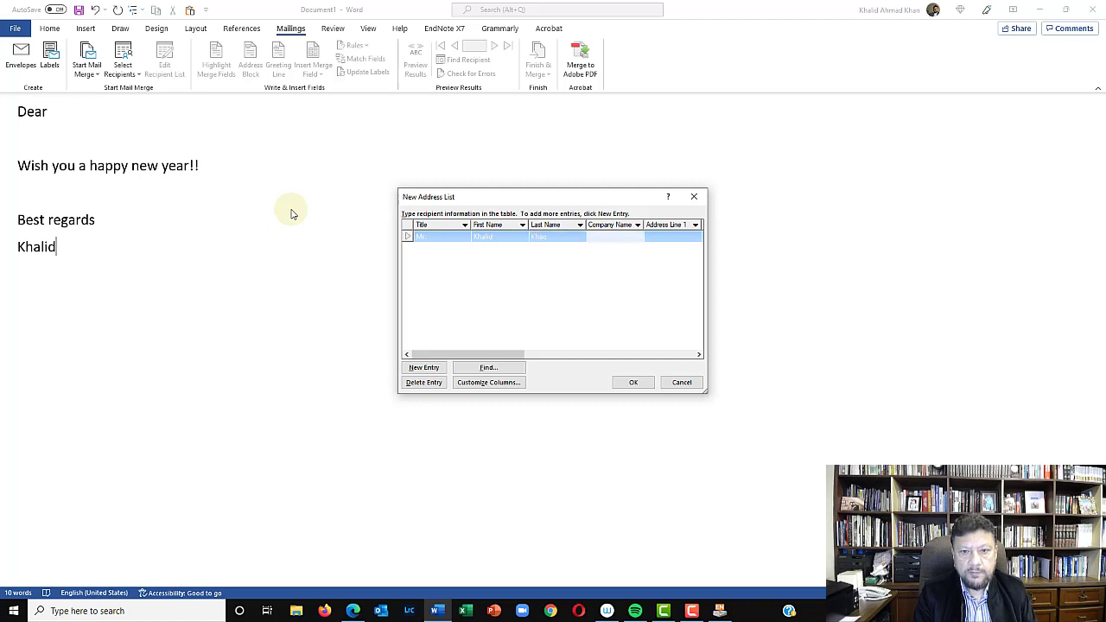
type("ESL")
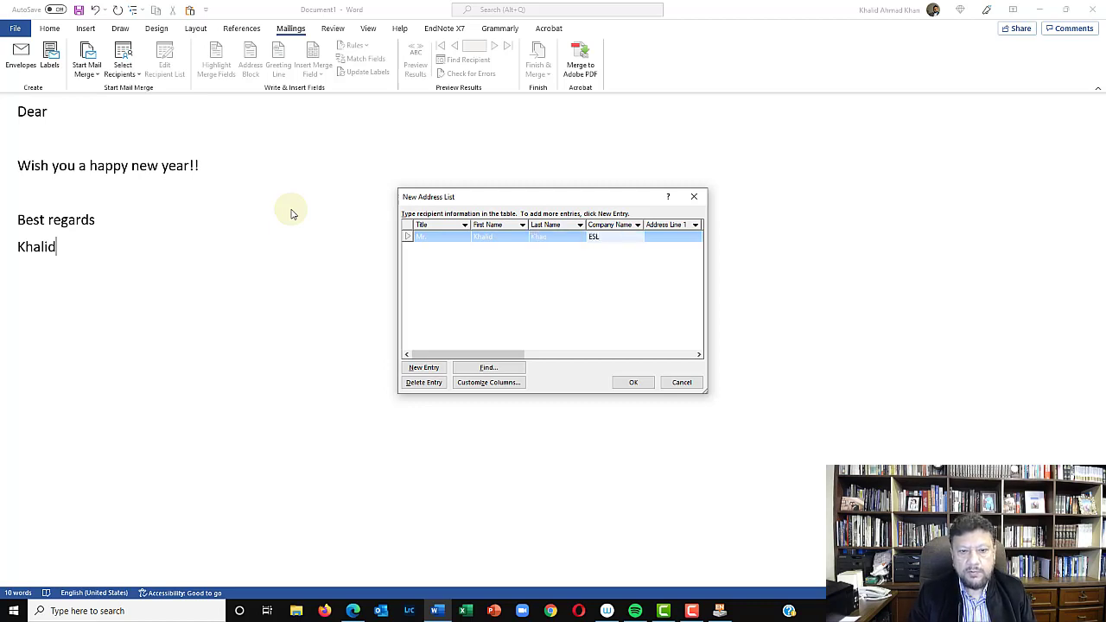
Fill in the recipient's e-mail address in the E-mail Address column of the new entry
left_click_drag(513, 354, 691, 343)
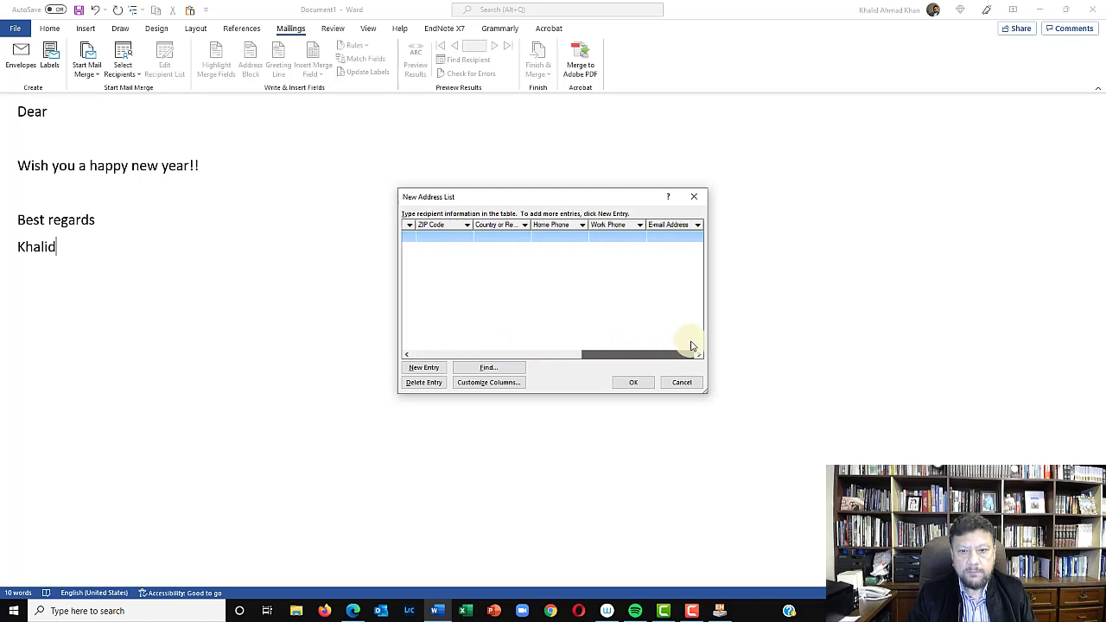
left_click(666, 242)
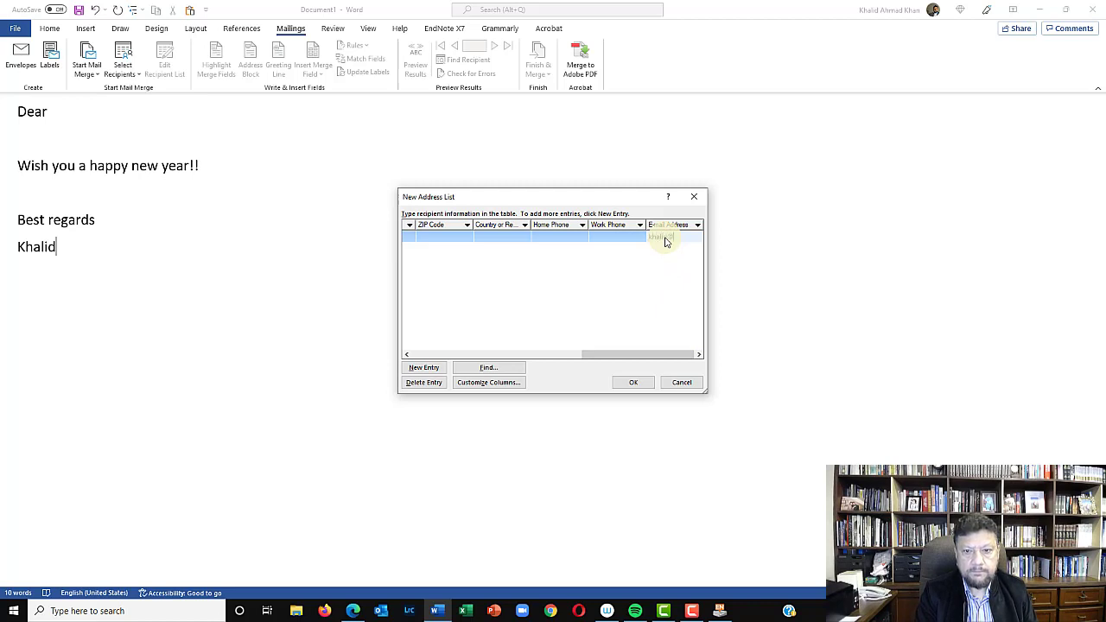
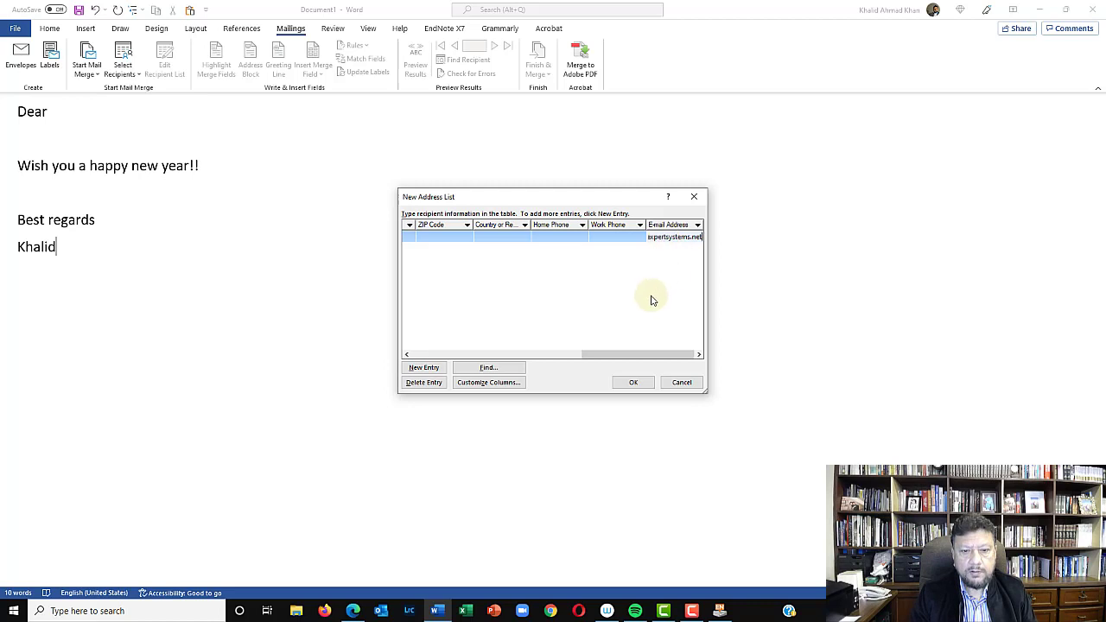
Finish the address list and save it as "Test 11" in My Data Sources
left_click(635, 382)
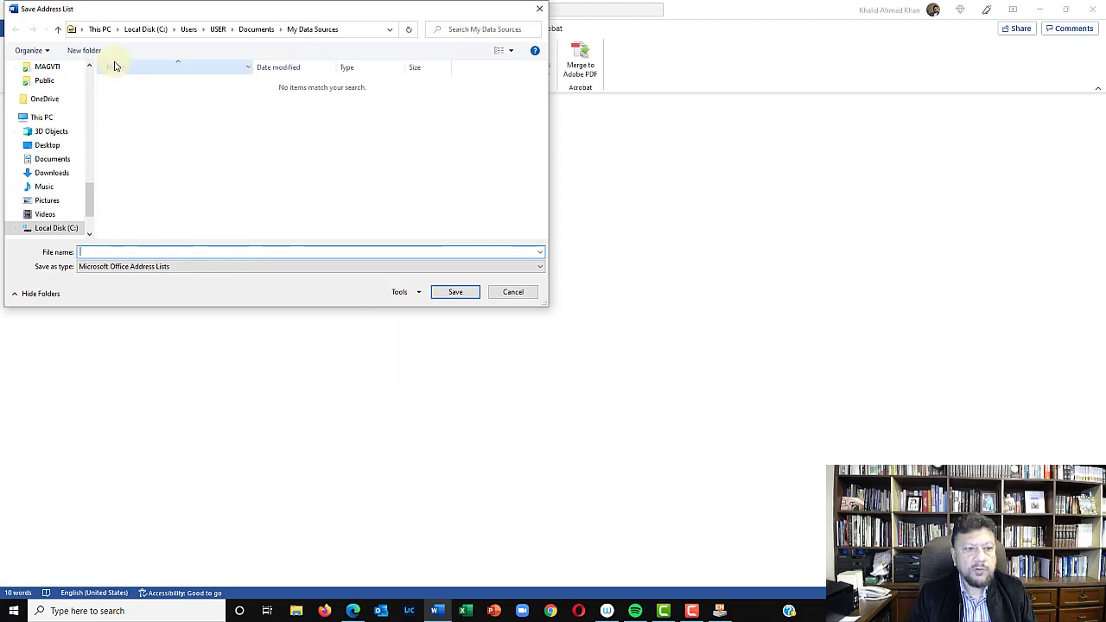
type("Test 11")
key("Return")
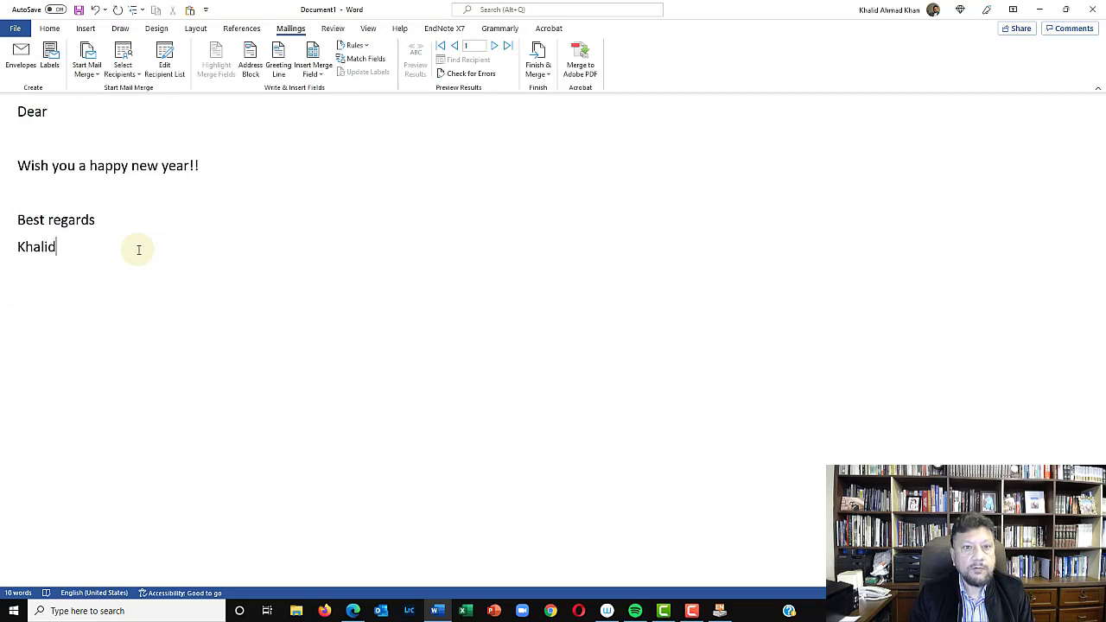
Insert the First_Name merge field followed by a comma after "Dear" and preview the merged letter
left_click(64, 112)
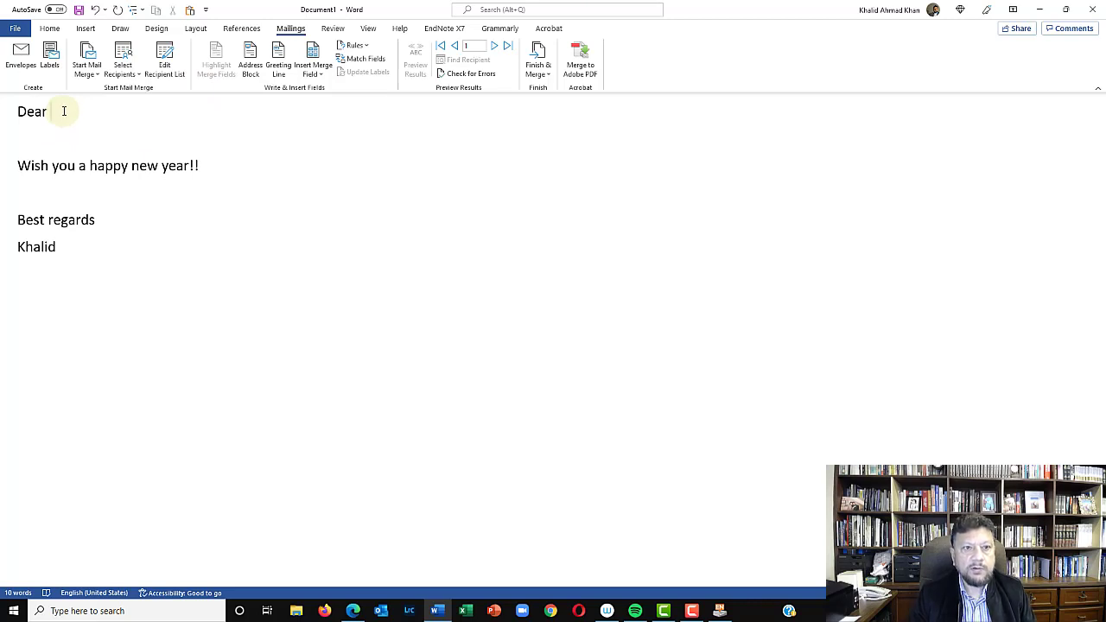
left_click(324, 79)
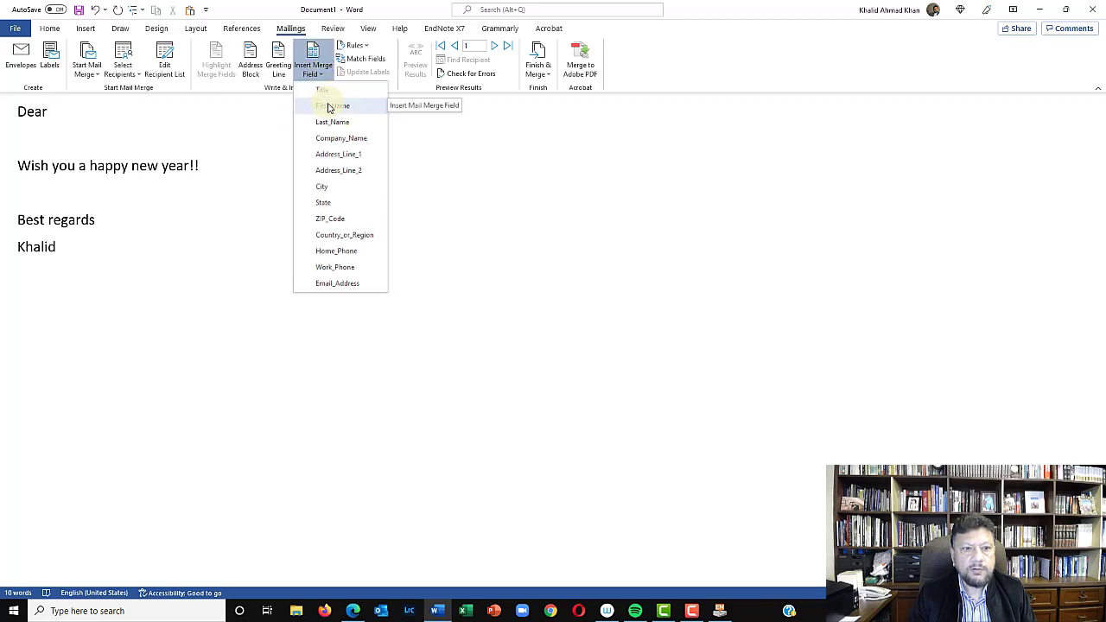
left_click(330, 107)
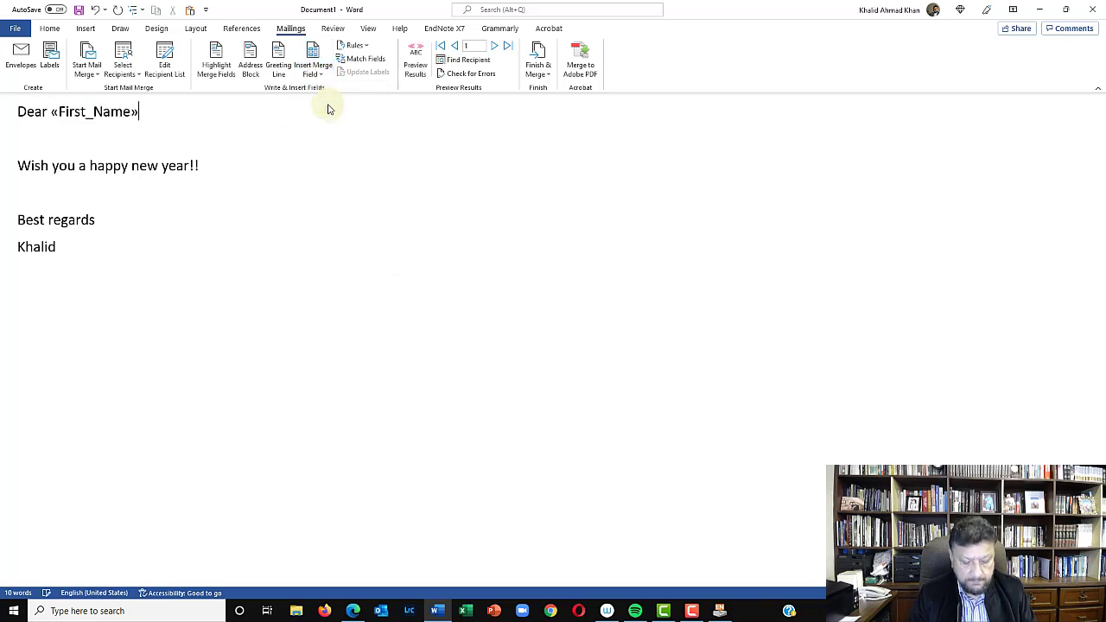
type(",")
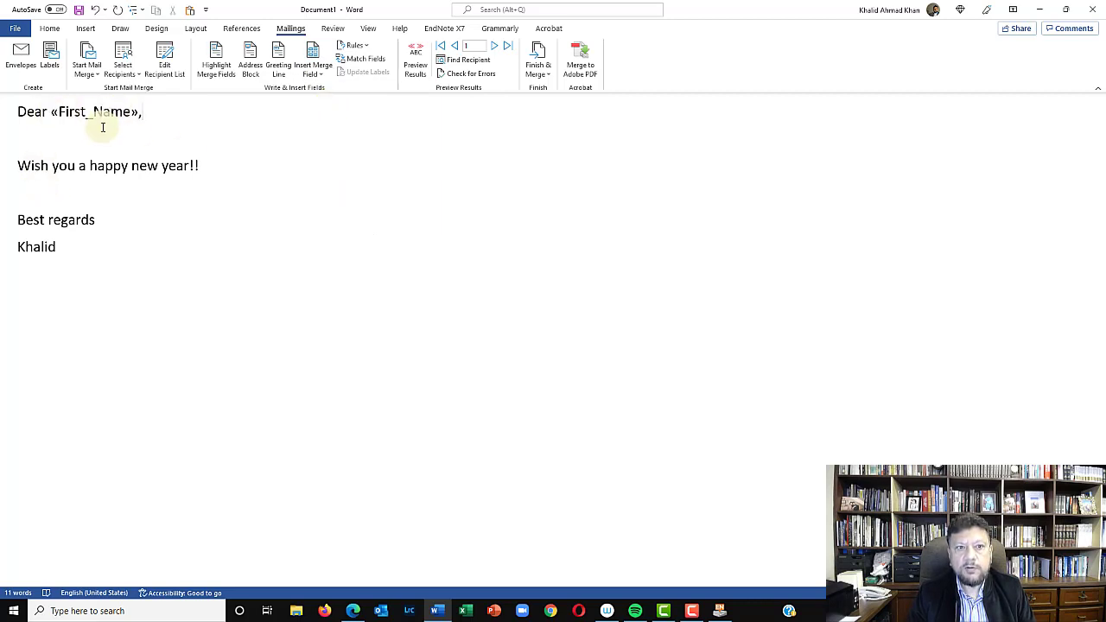
left_click(415, 65)
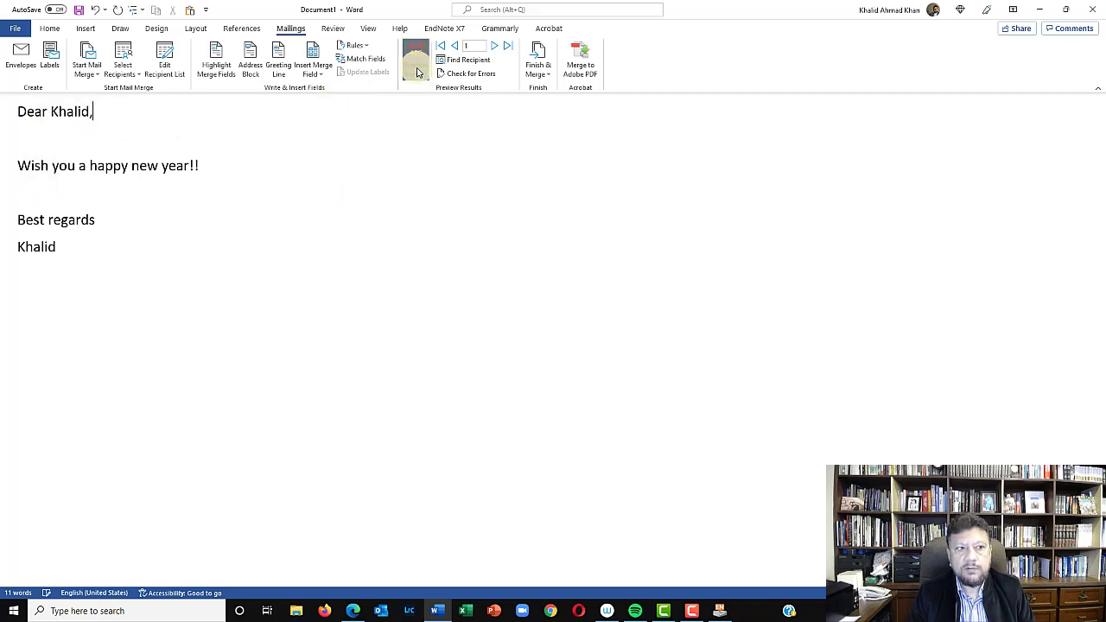
left_click(76, 121)
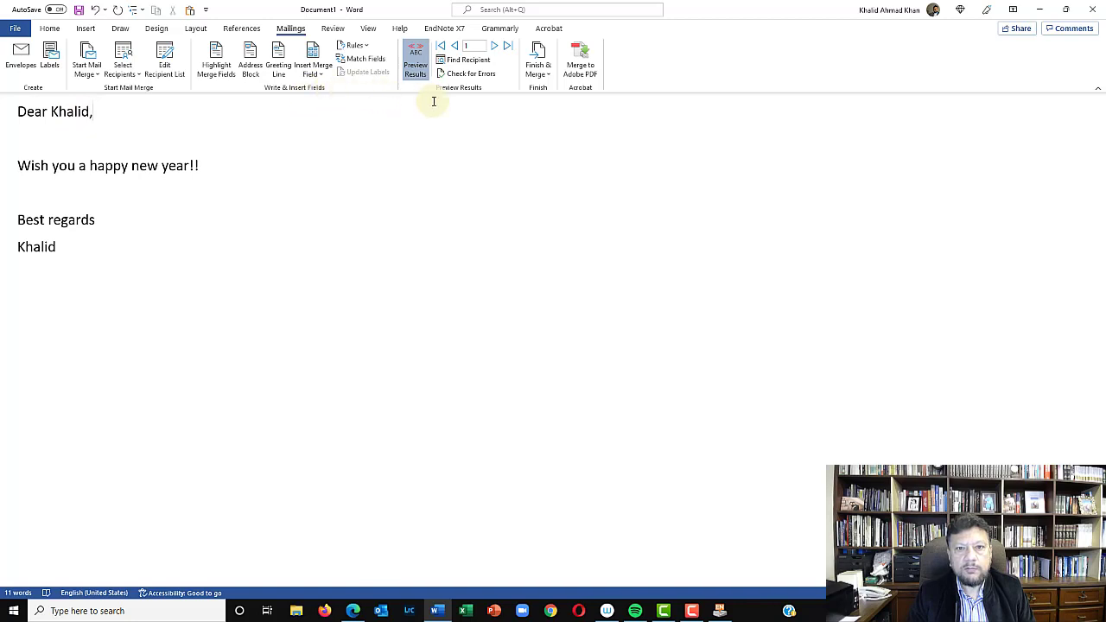
Complete the merge by sending e-mail messages to the Email_Address field with the subject "New Year Greeting", in HTML format for all records
left_click(532, 79)
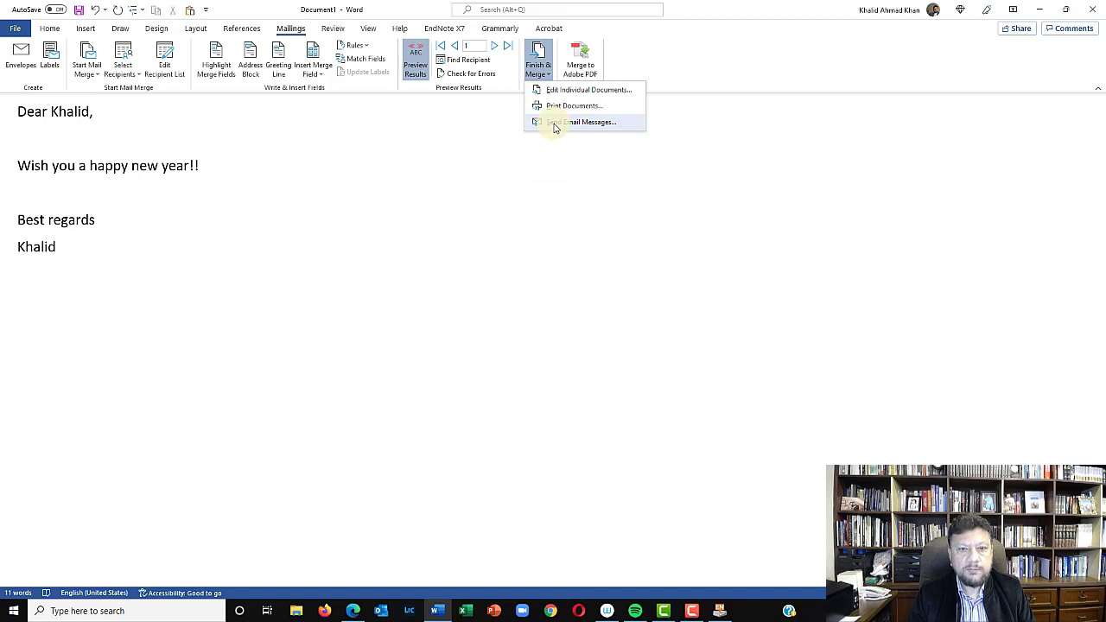
left_click(555, 125)
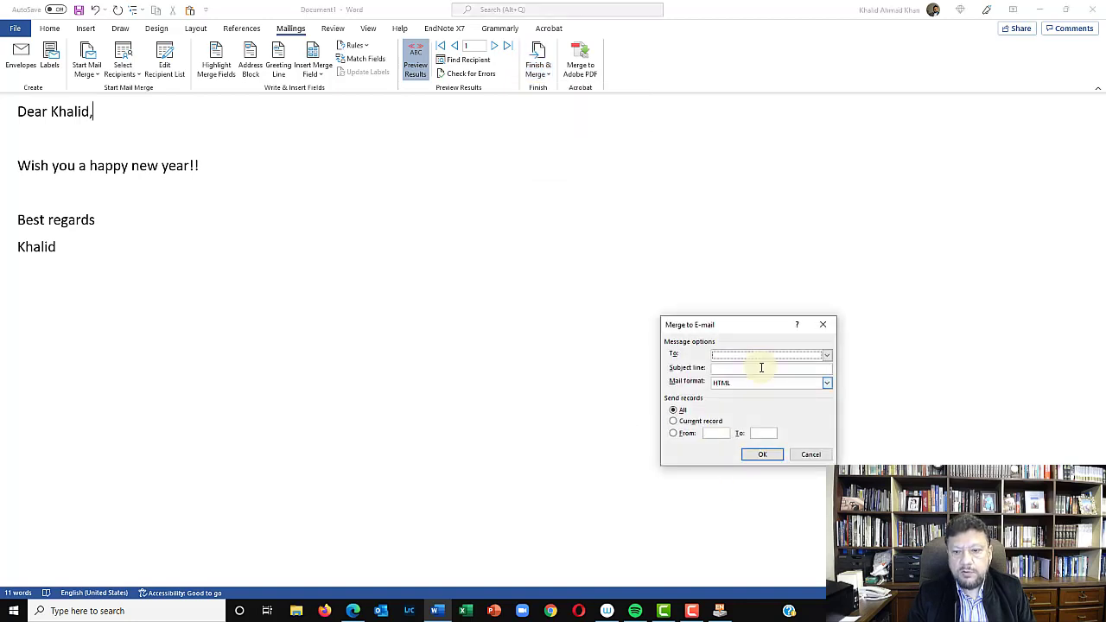
left_click(830, 357)
scroll(760, 395, "down", 3)
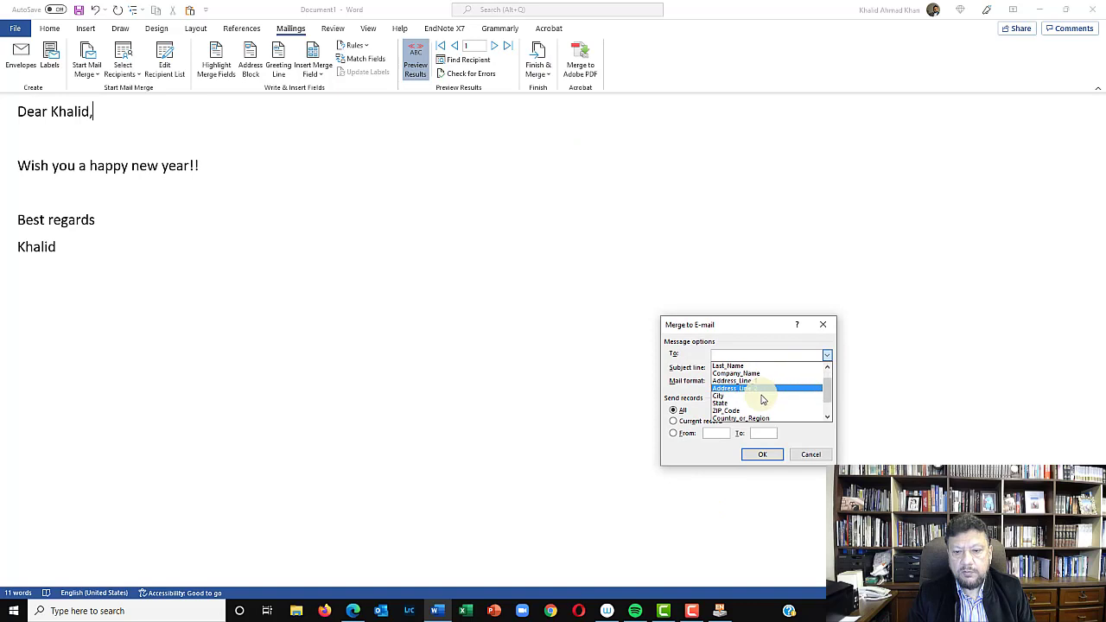
left_click(742, 418)
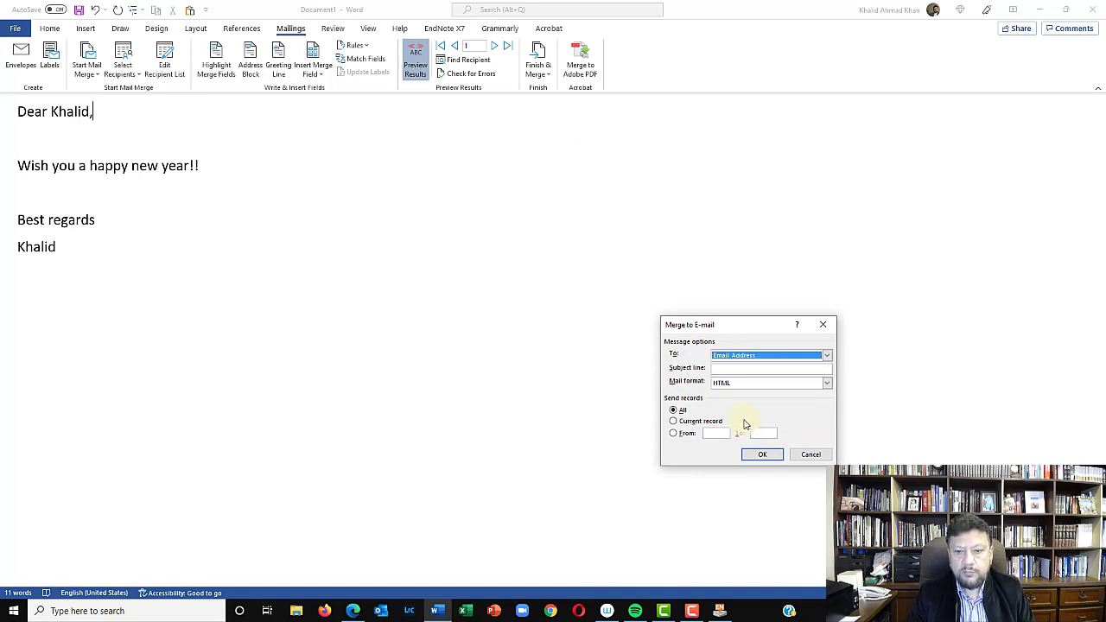
left_click(738, 368)
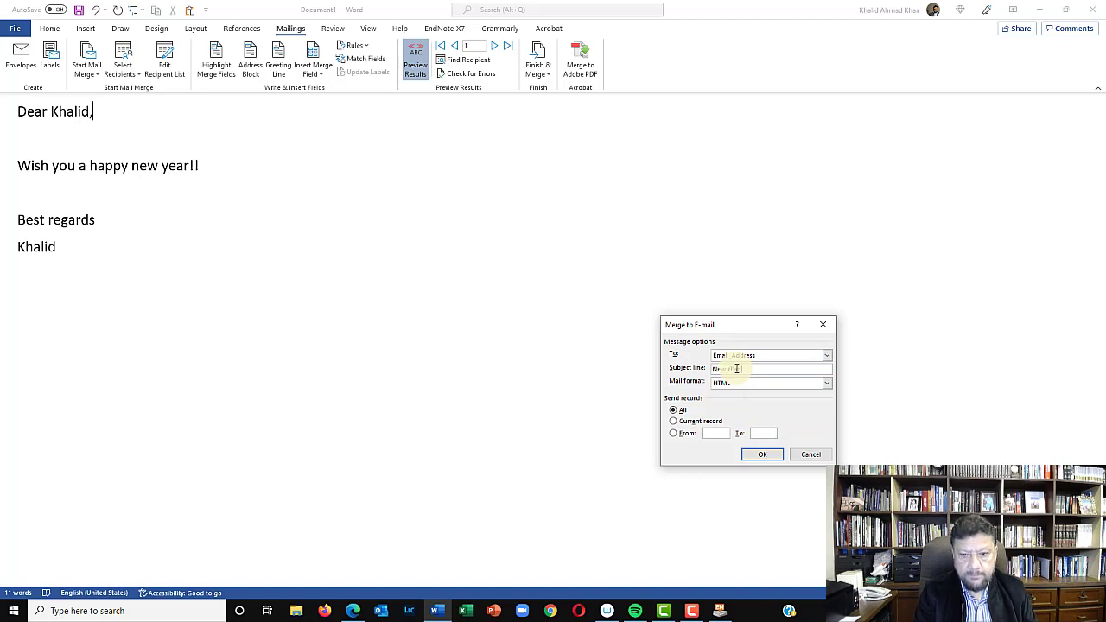
type("New Year Gre")
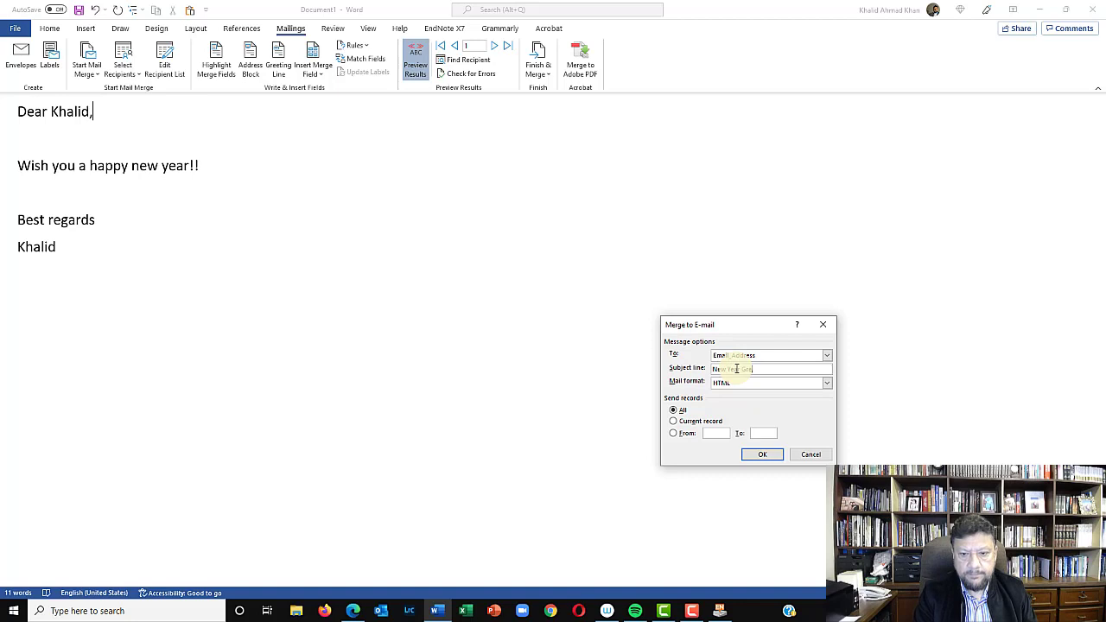
type("eting")
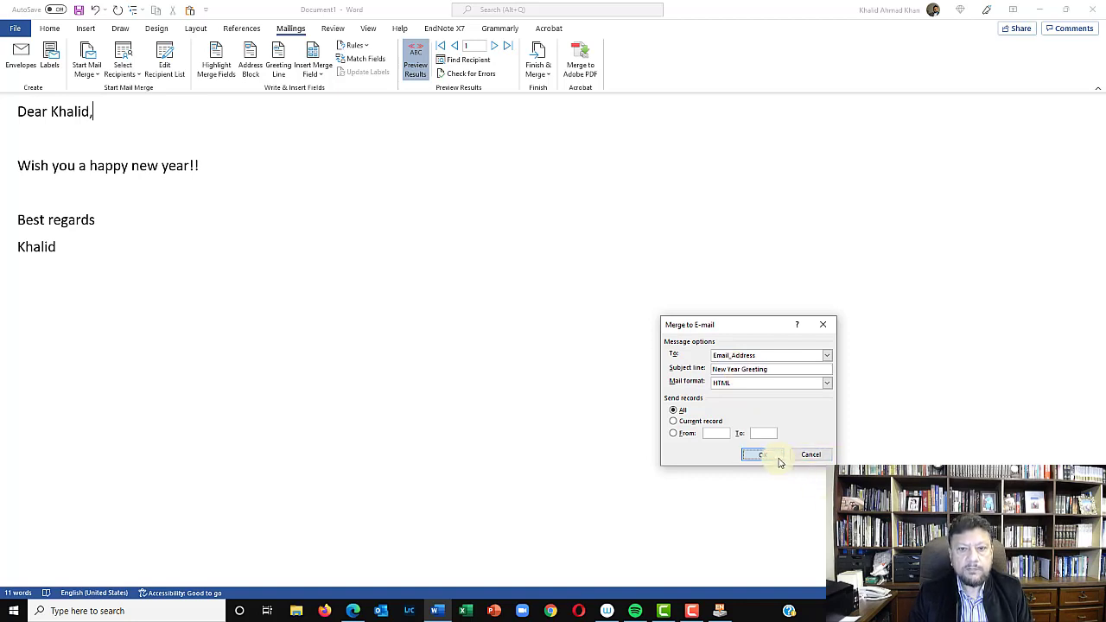
left_click(777, 461)
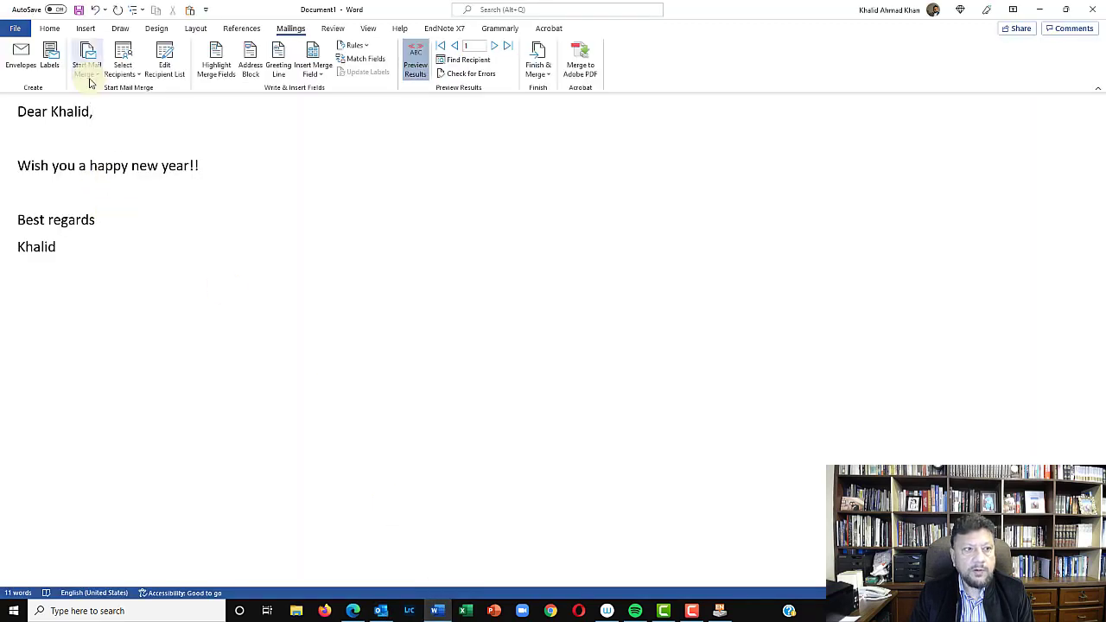
left_click(92, 78)
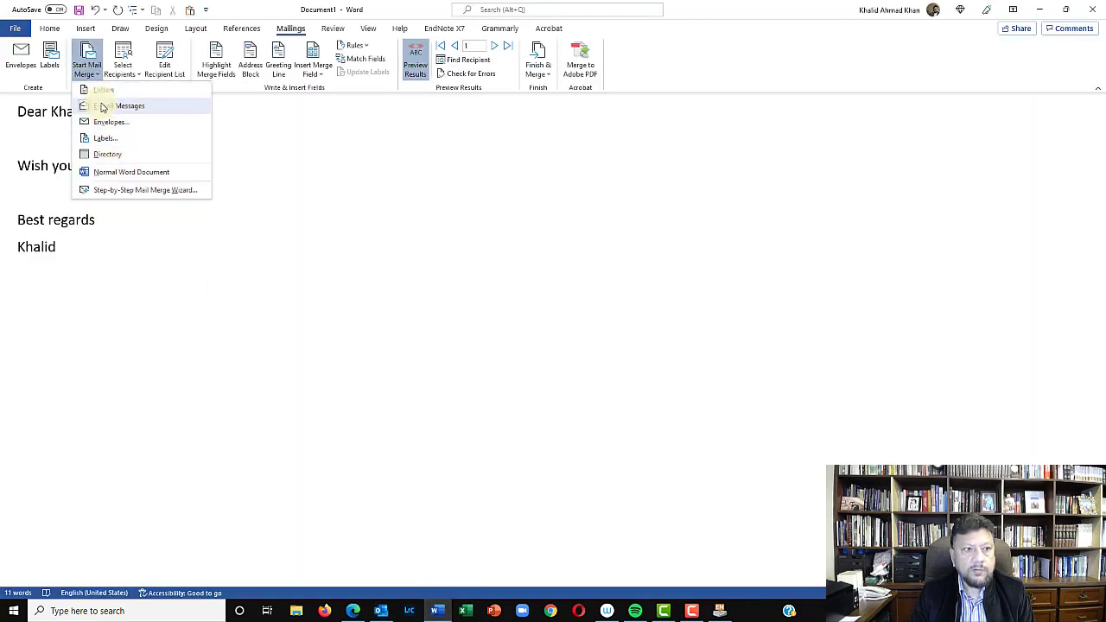
Choose an existing Excel workbook as the recipient list and use its fourth table, with column headers in the first row
left_click(125, 72)
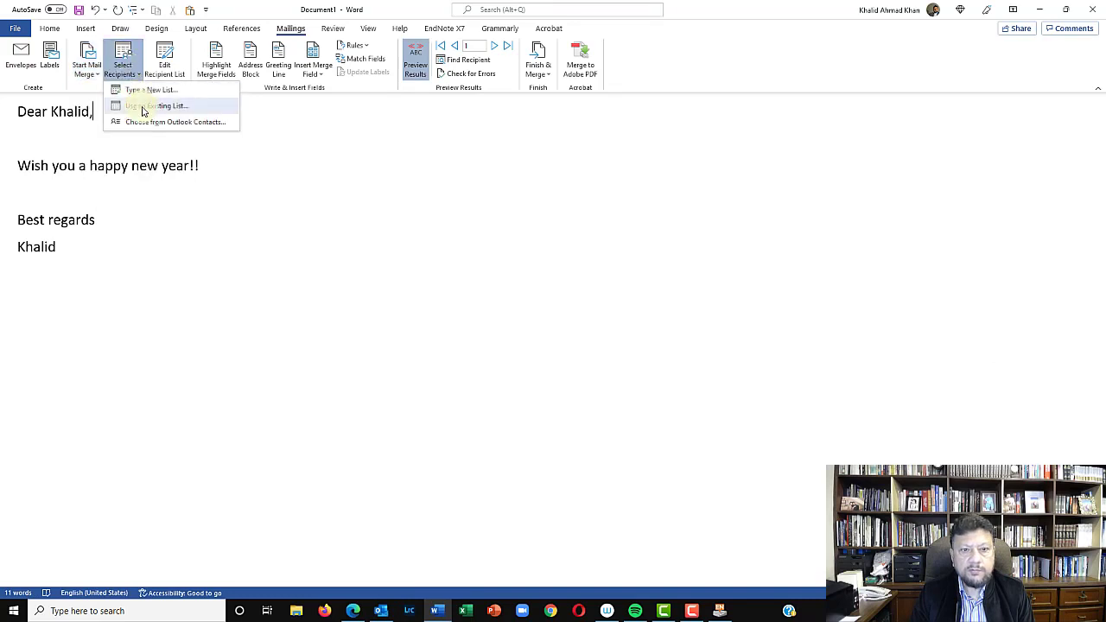
left_click(144, 106)
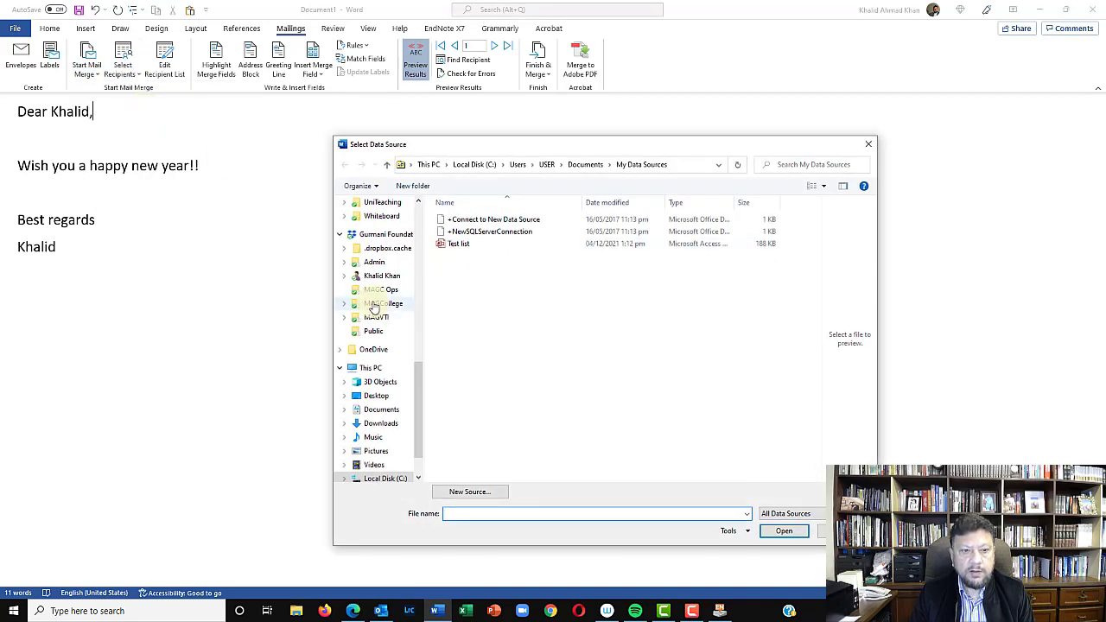
scroll(366, 303, "up", 2)
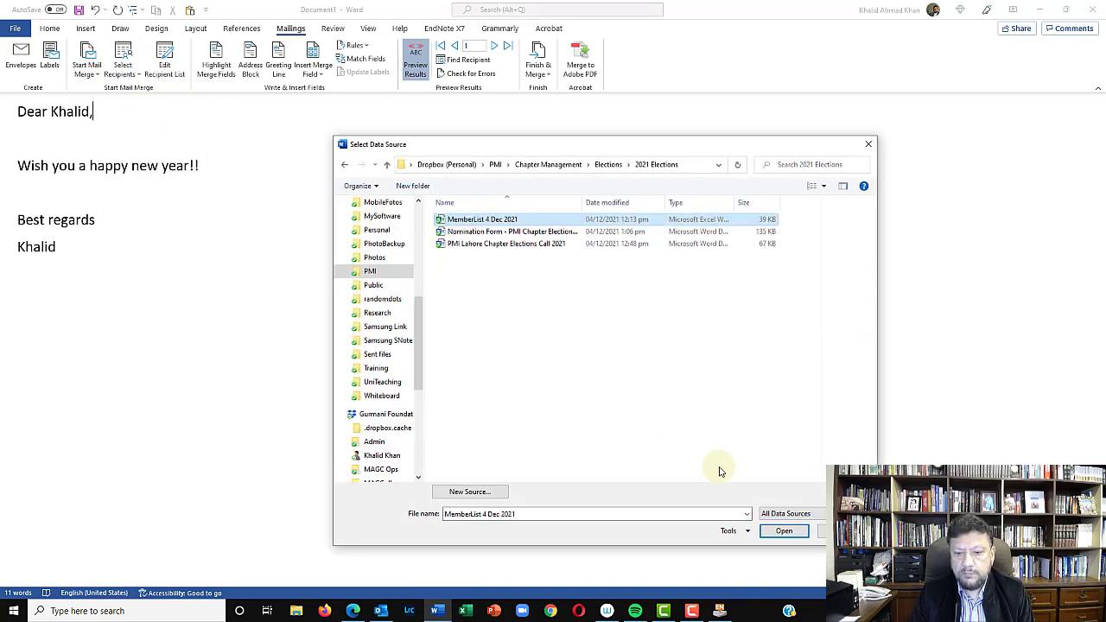
left_click(780, 532)
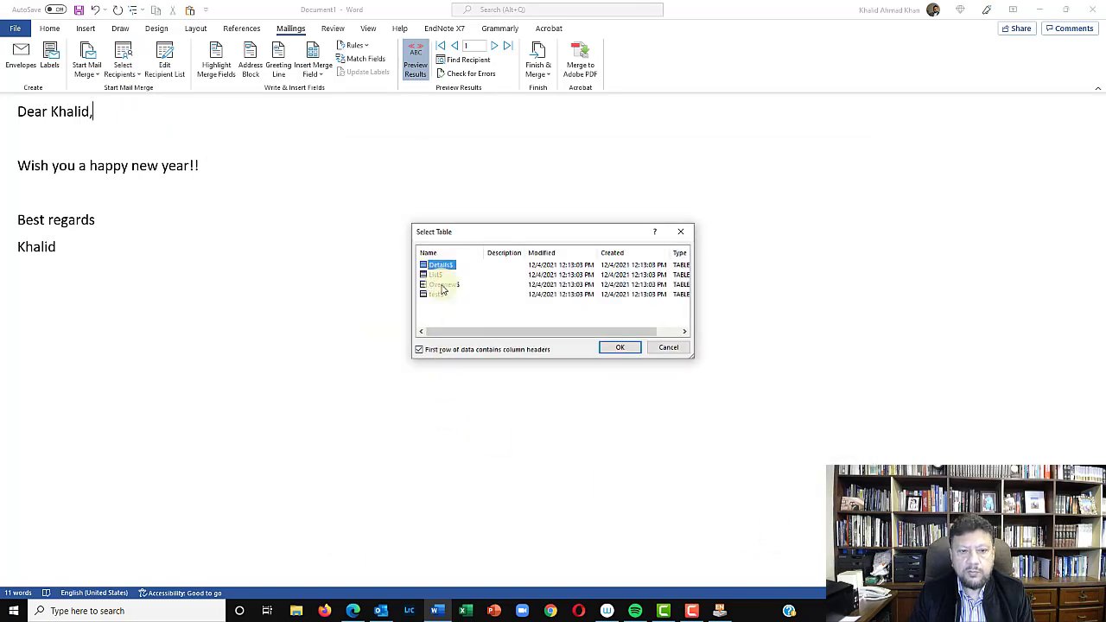
left_click(439, 295)
left_click(611, 344)
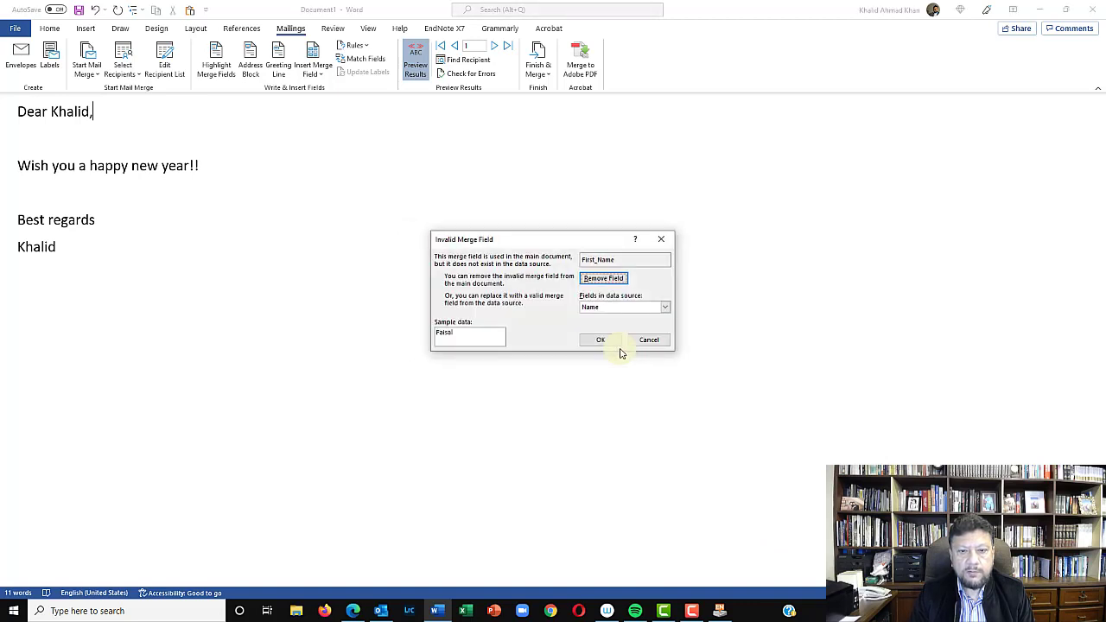
Remove the invalid First_Name field, insert the Name merge field between "Dear" and the comma, and preview the merged letter
left_click(604, 278)
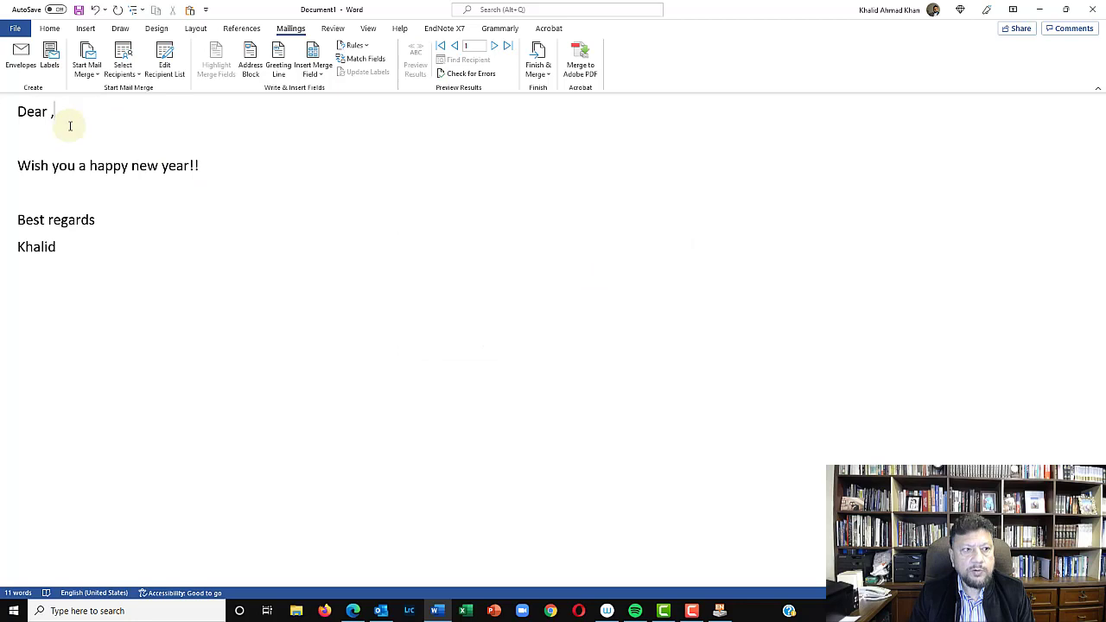
left_click(48, 113)
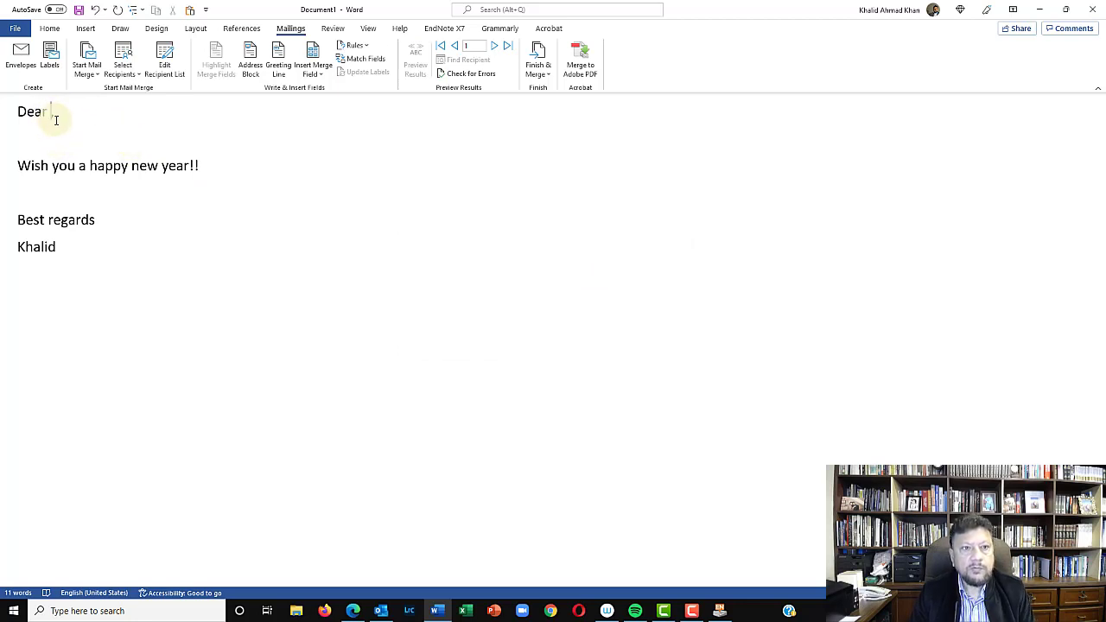
left_click(315, 73)
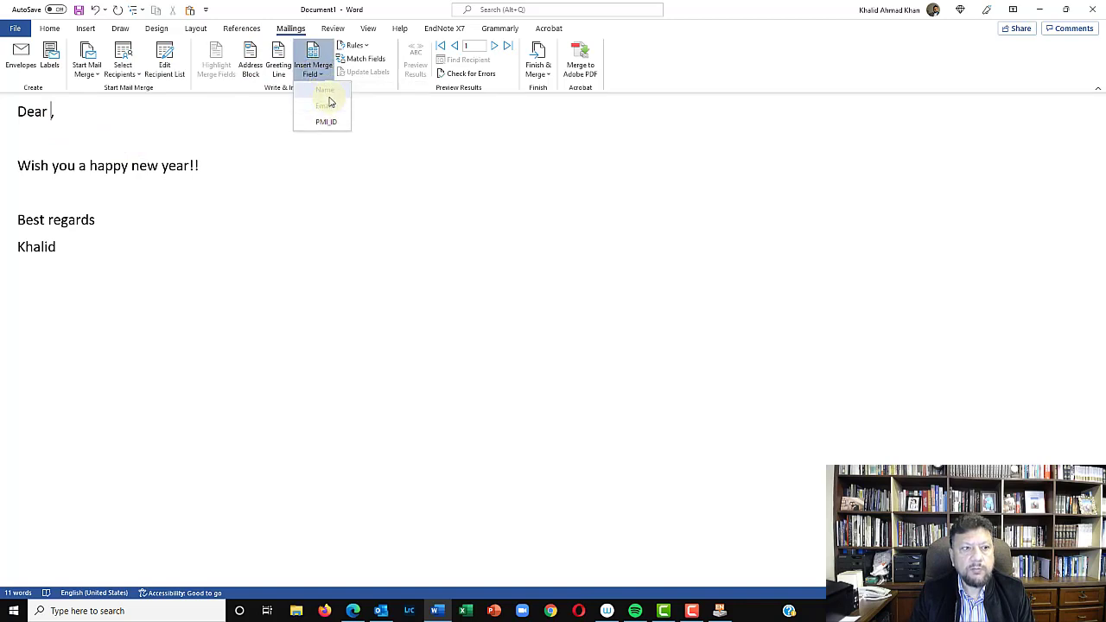
left_click(328, 93)
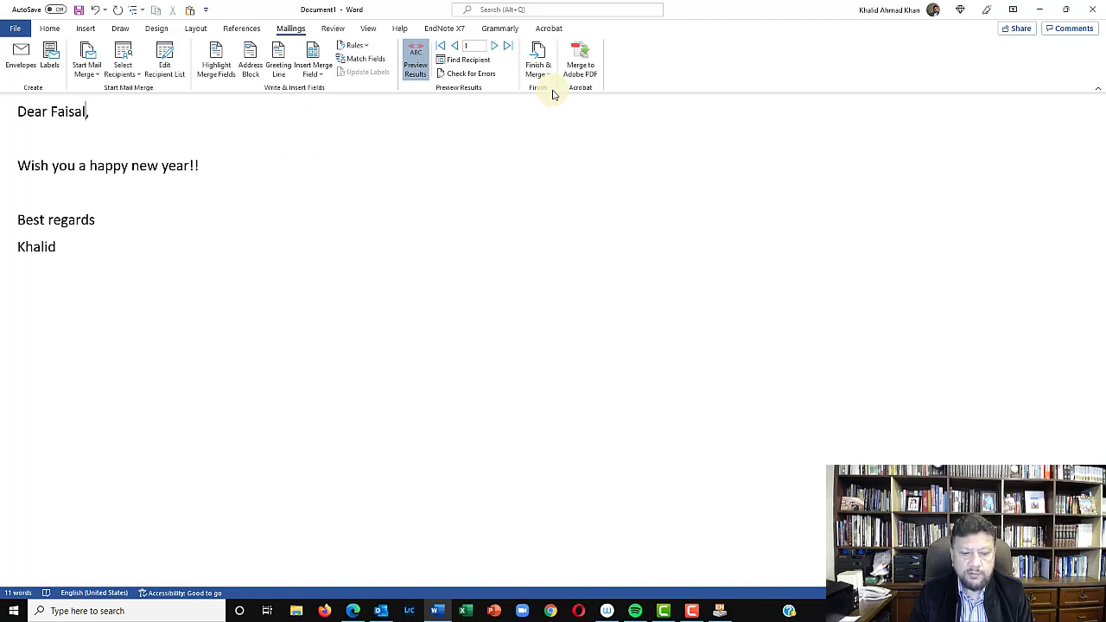
Switch to Outlook and set the second e-mail account in the account settings as the default sending account
left_click(382, 611)
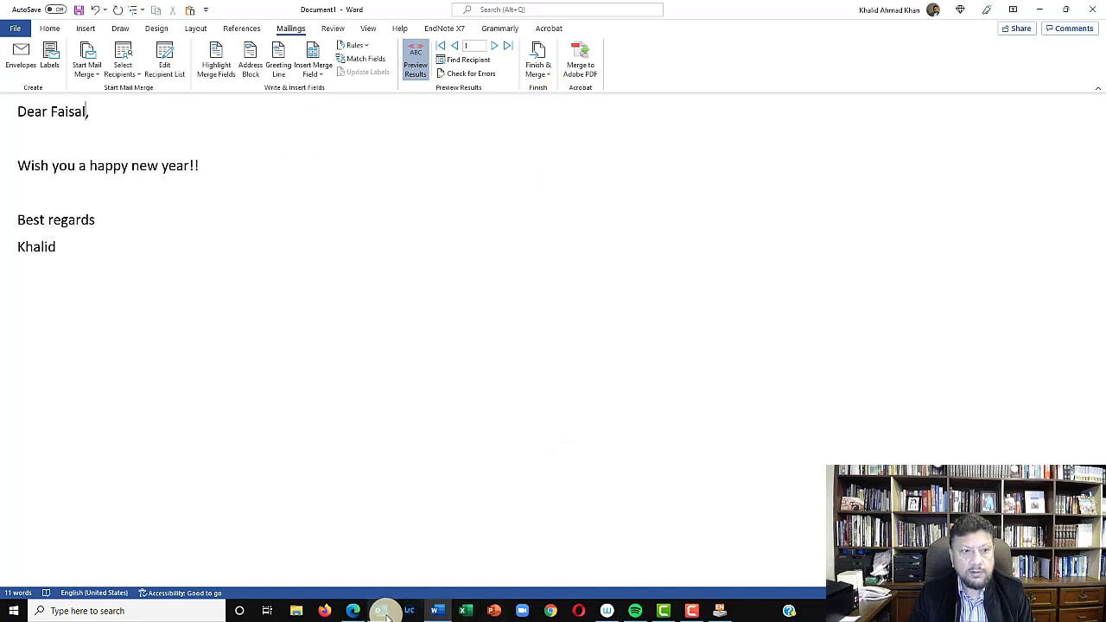
left_click(16, 27)
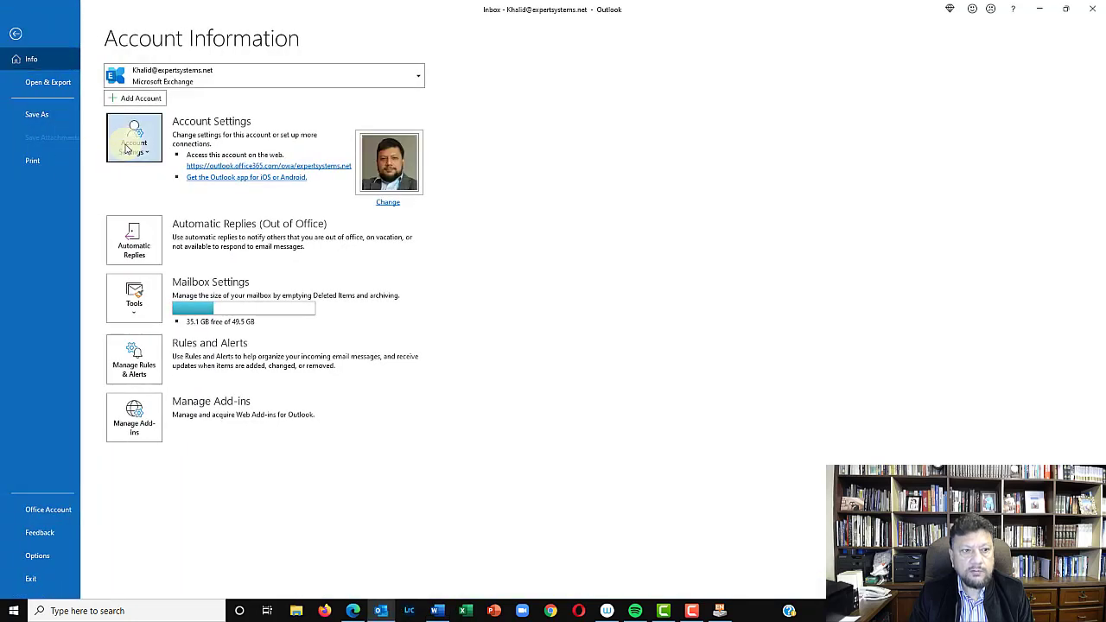
left_click(127, 148)
left_click(148, 177)
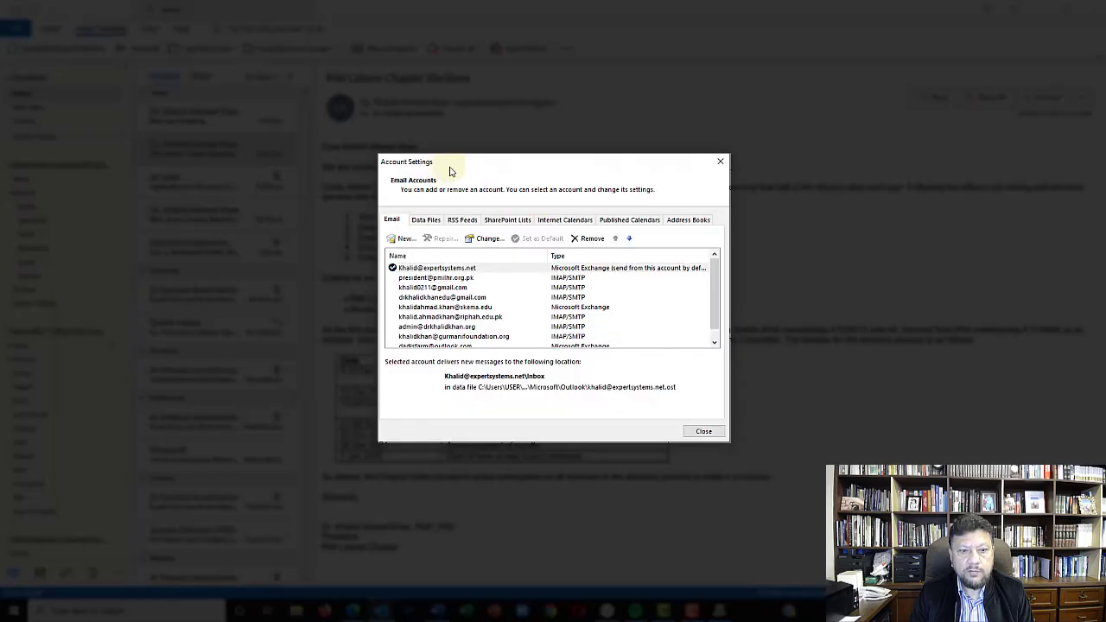
left_click(442, 277)
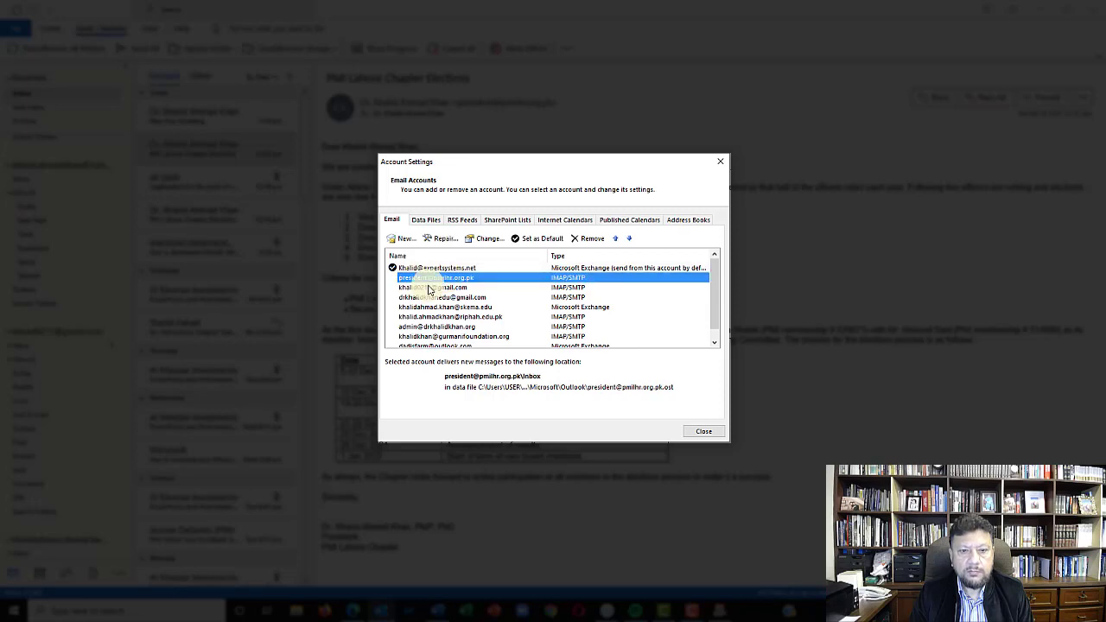
left_click(543, 238)
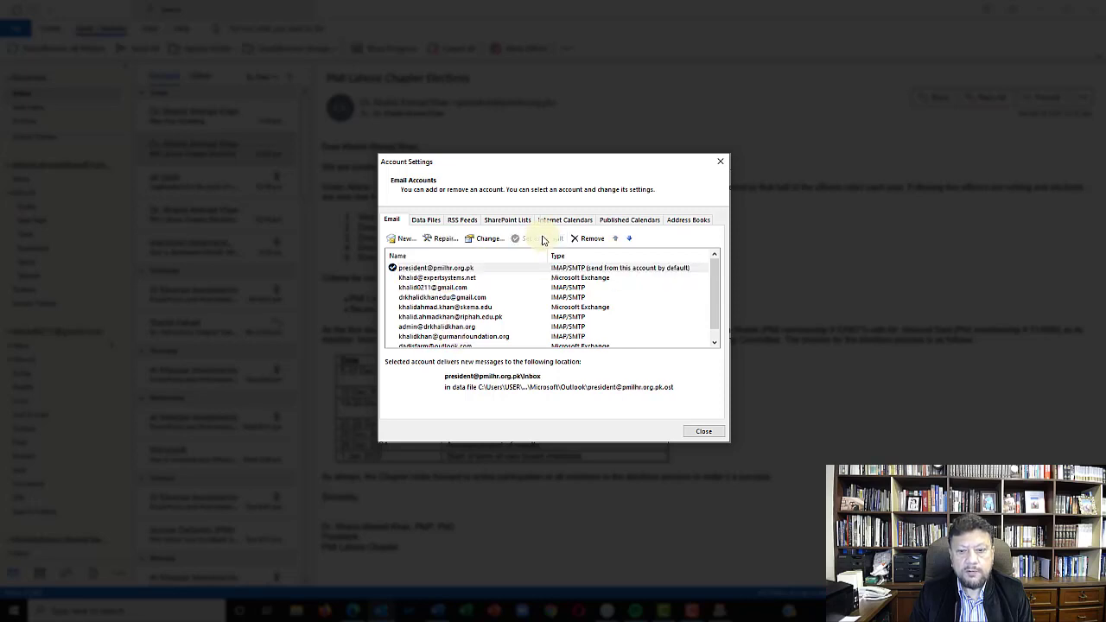
left_click(706, 430)
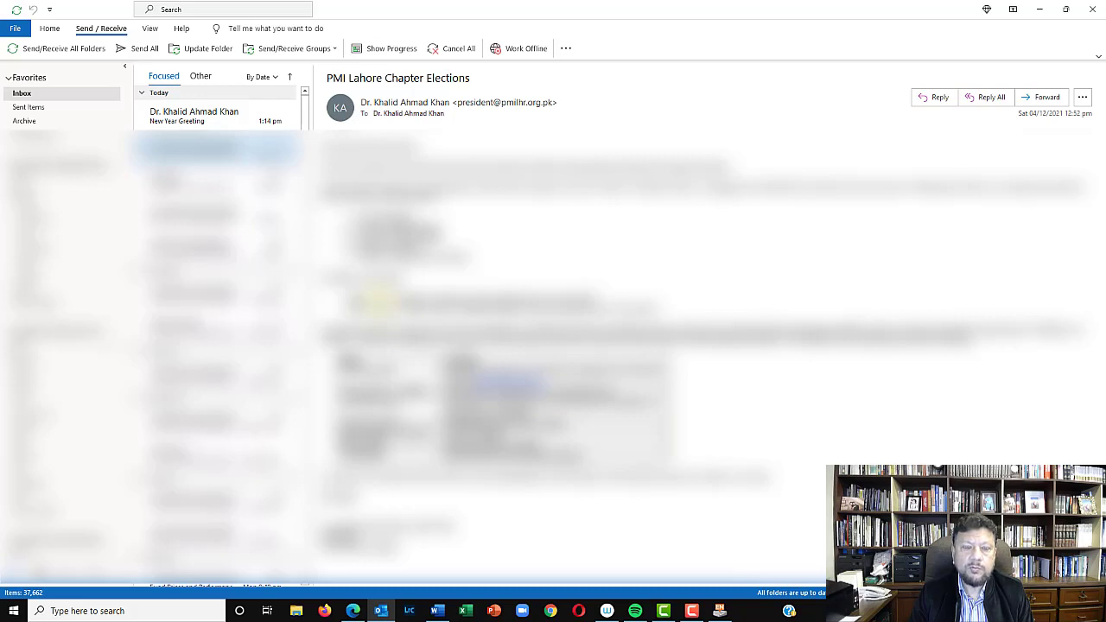
Turn on "Always use the default account when composing new messages" in Outlook's Mail options
left_click(16, 28)
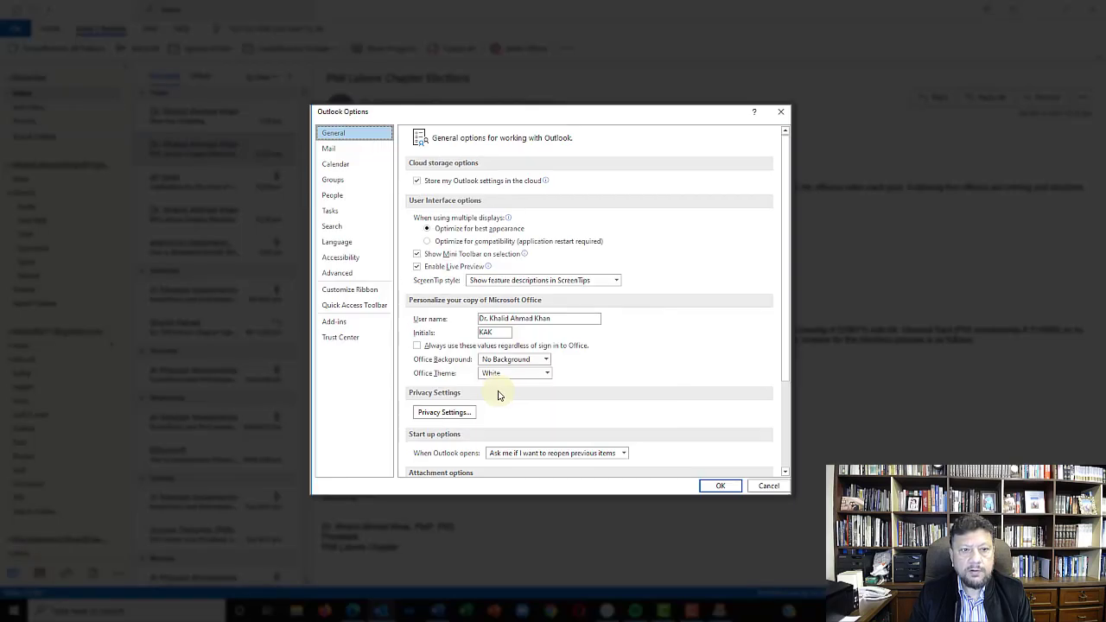
left_click(351, 152)
scroll(593, 360, "down", 12)
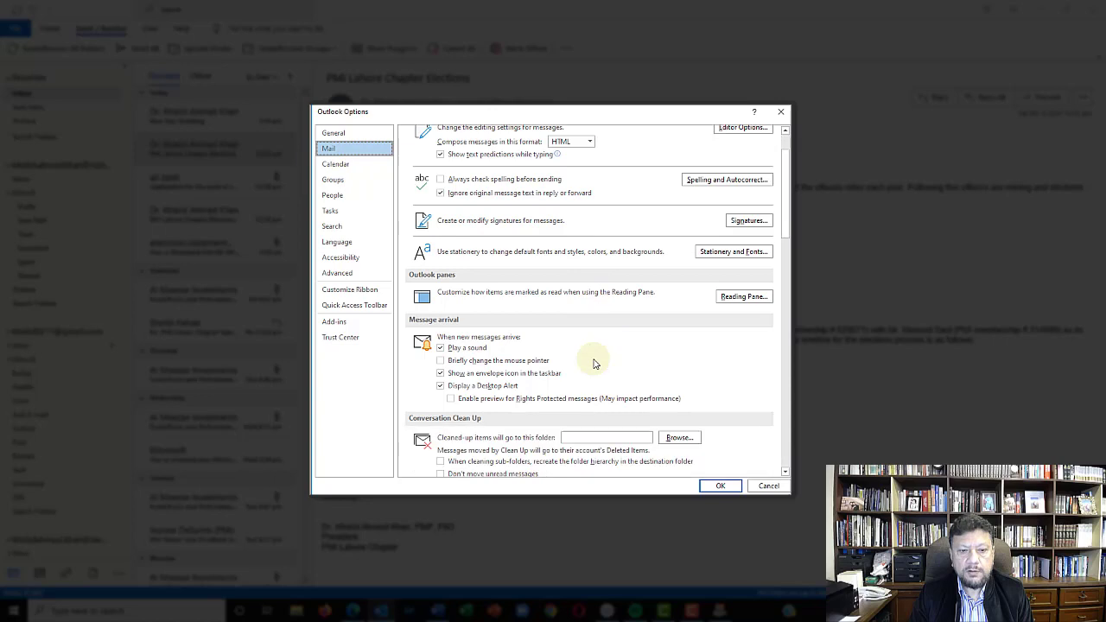
scroll(592, 360, "down", 1)
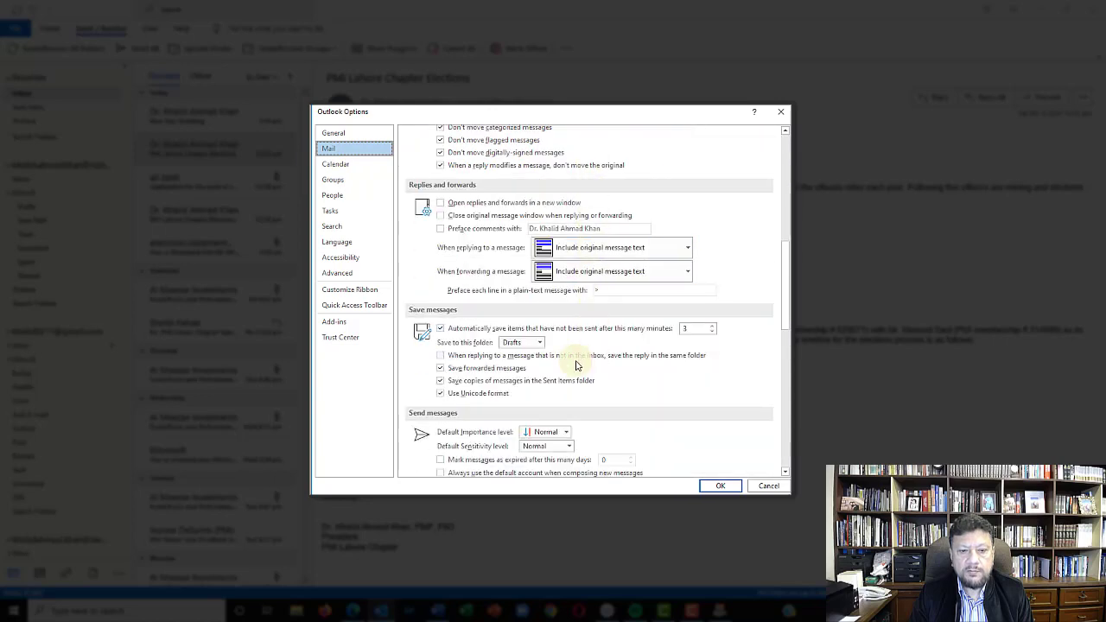
scroll(455, 394, "down", 3)
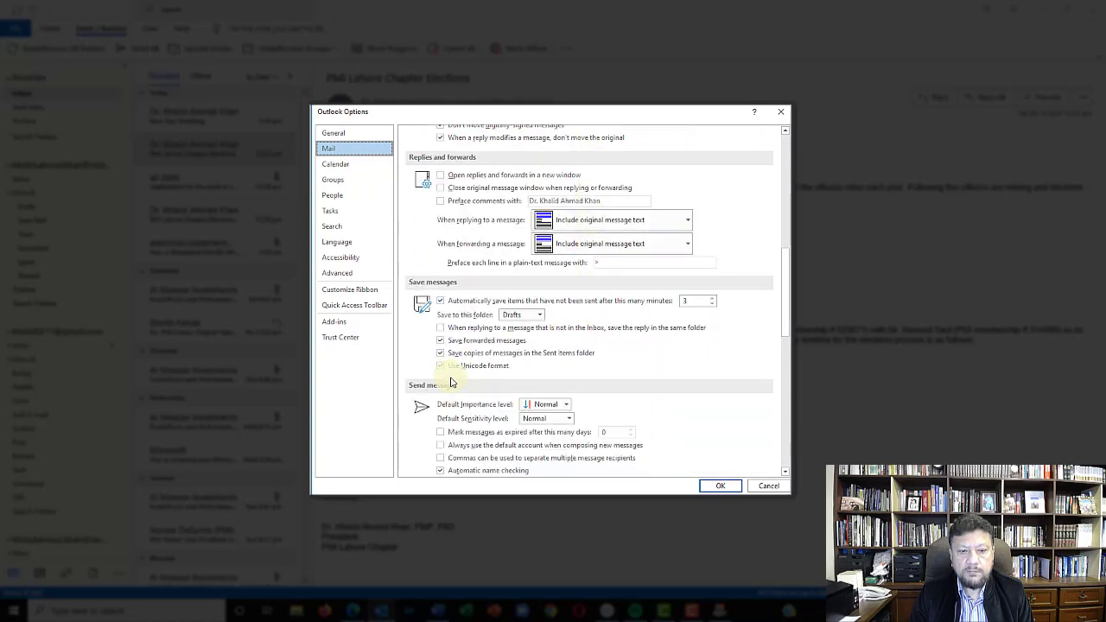
scroll(447, 356, "down", 1)
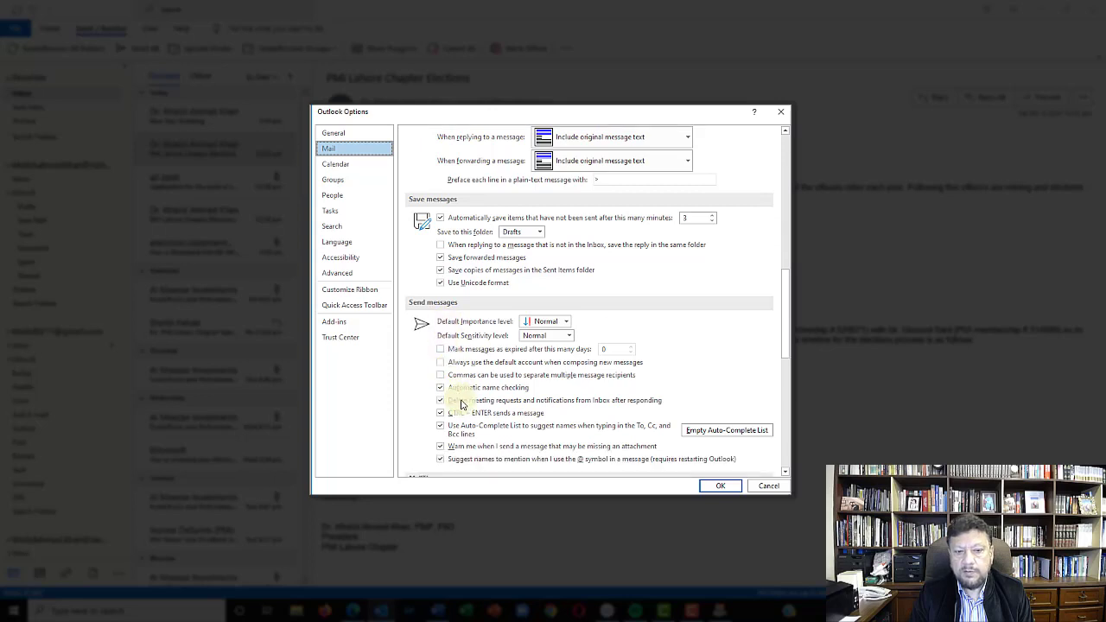
left_click(441, 363)
left_click(718, 486)
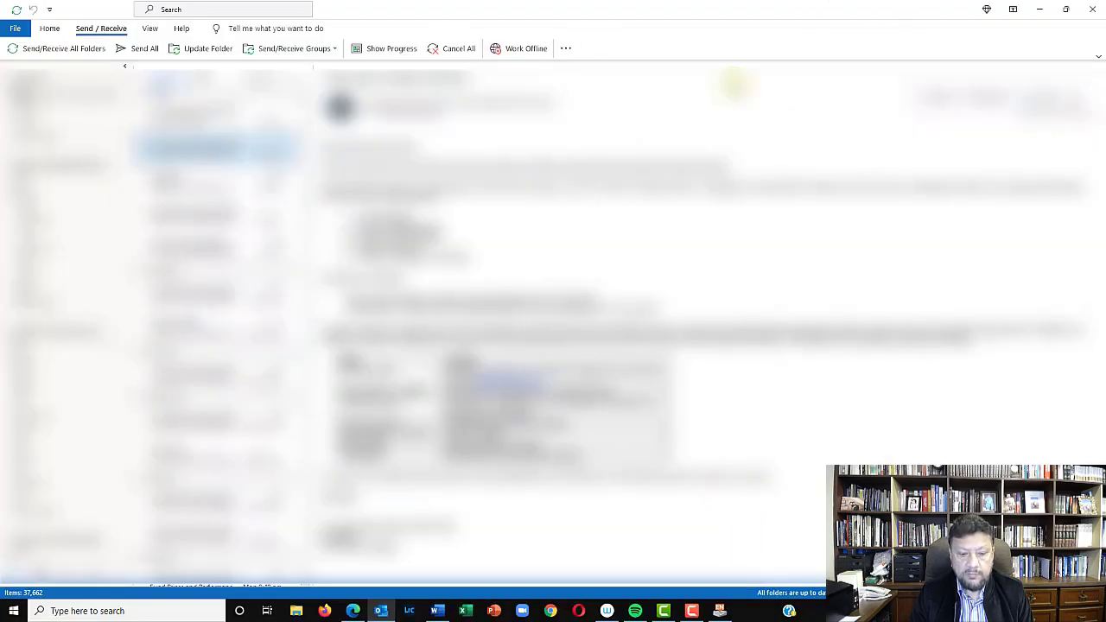
Switch to Word and merge all records to e-mail using the Email field, with the subject "New Year Greeting" and HTML format
left_click(436, 611)
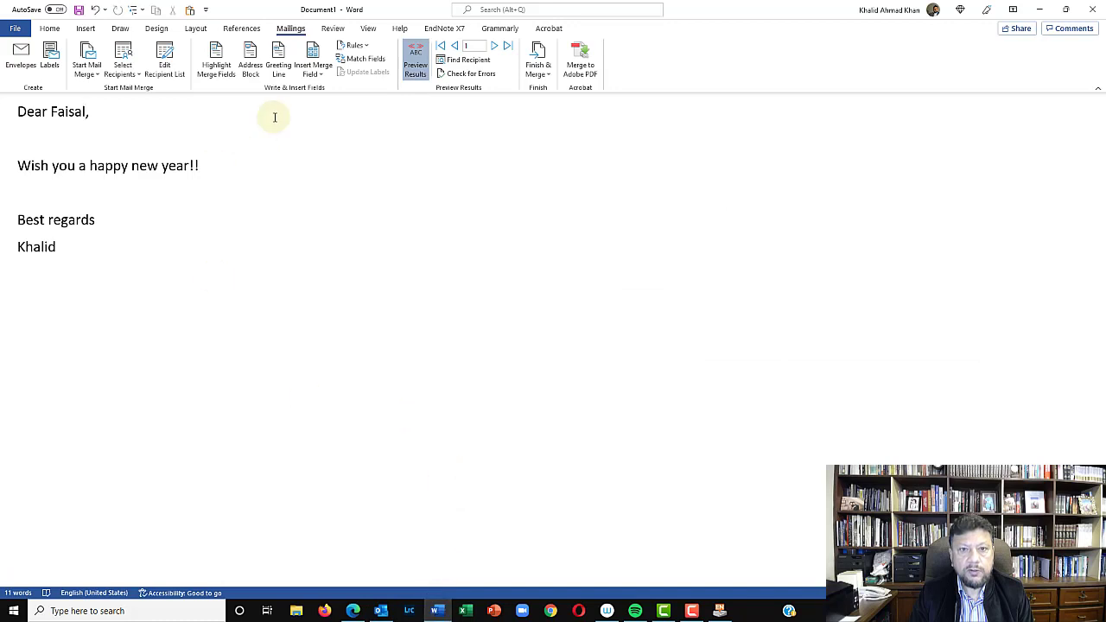
left_click(537, 73)
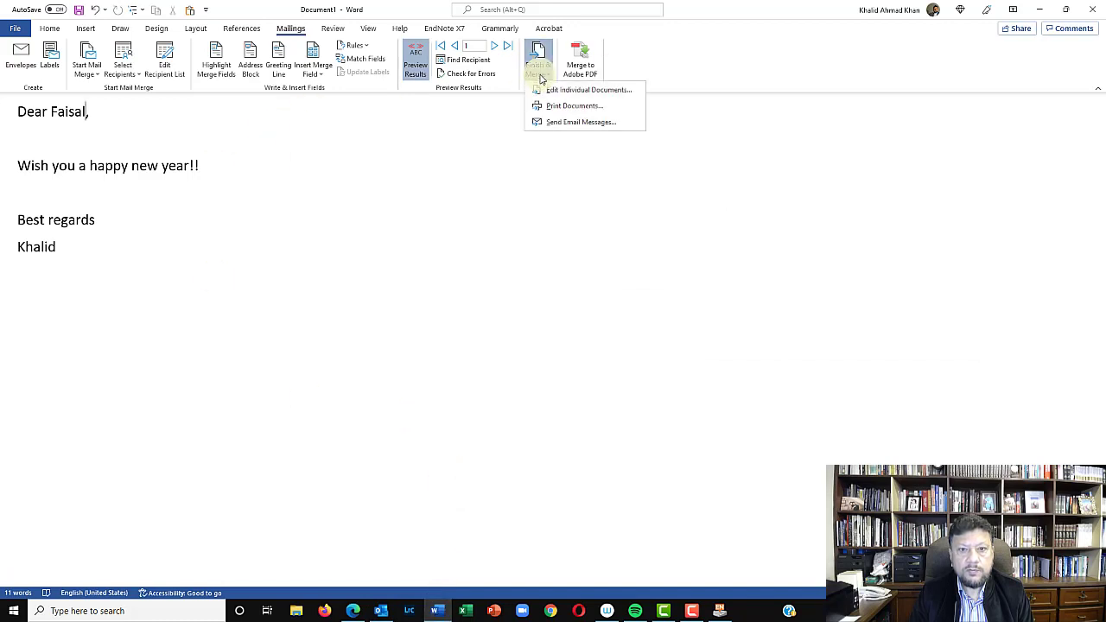
left_click(553, 122)
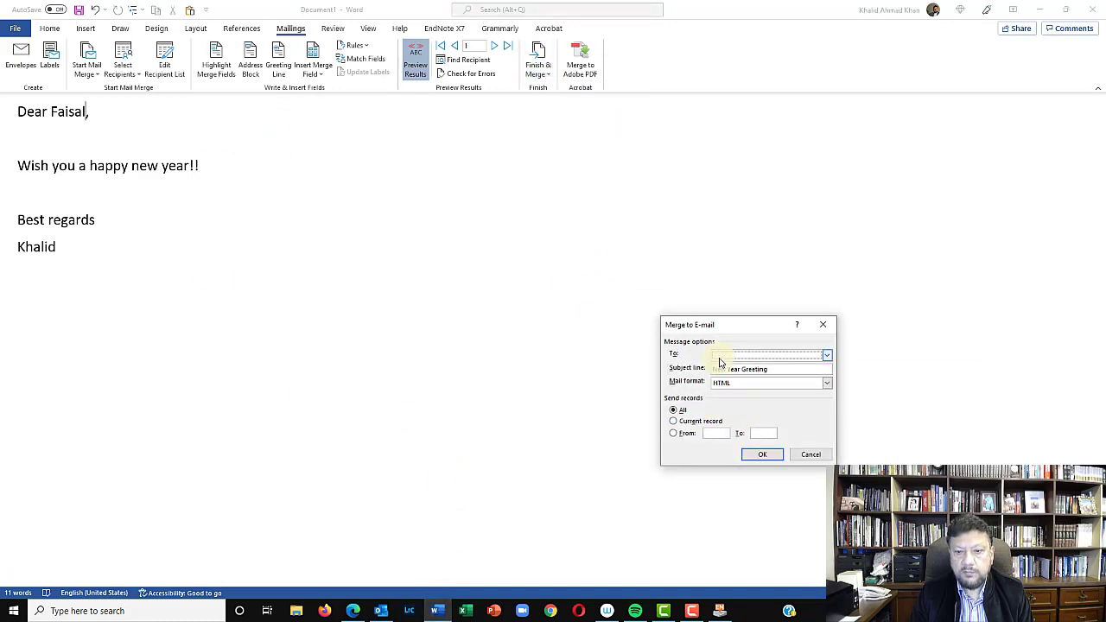
left_click(787, 355)
left_click(770, 376)
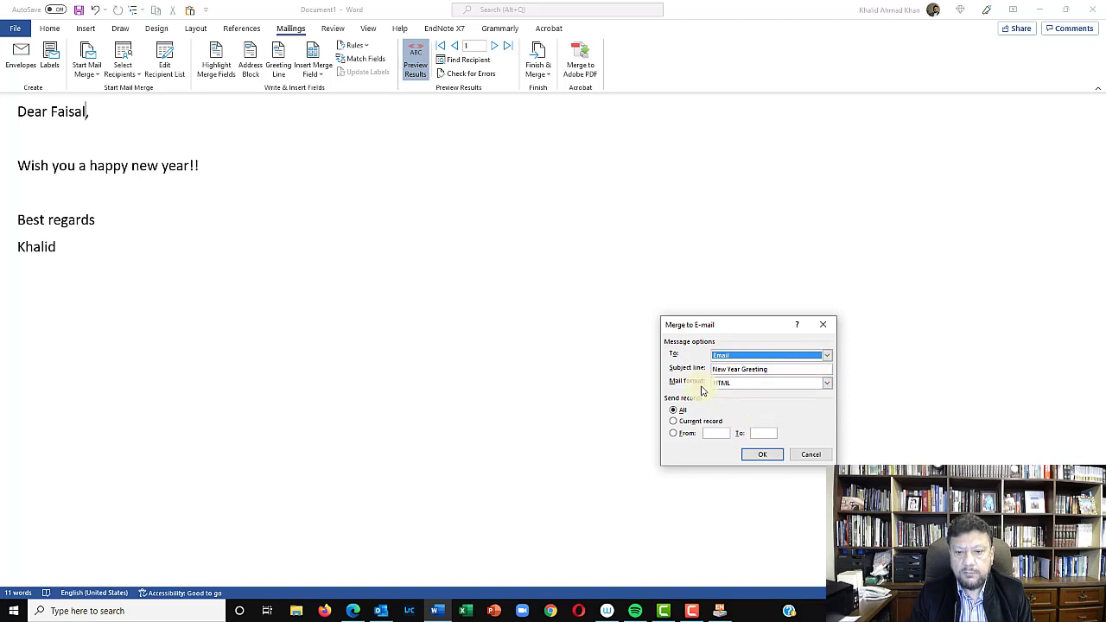
left_click(763, 454)
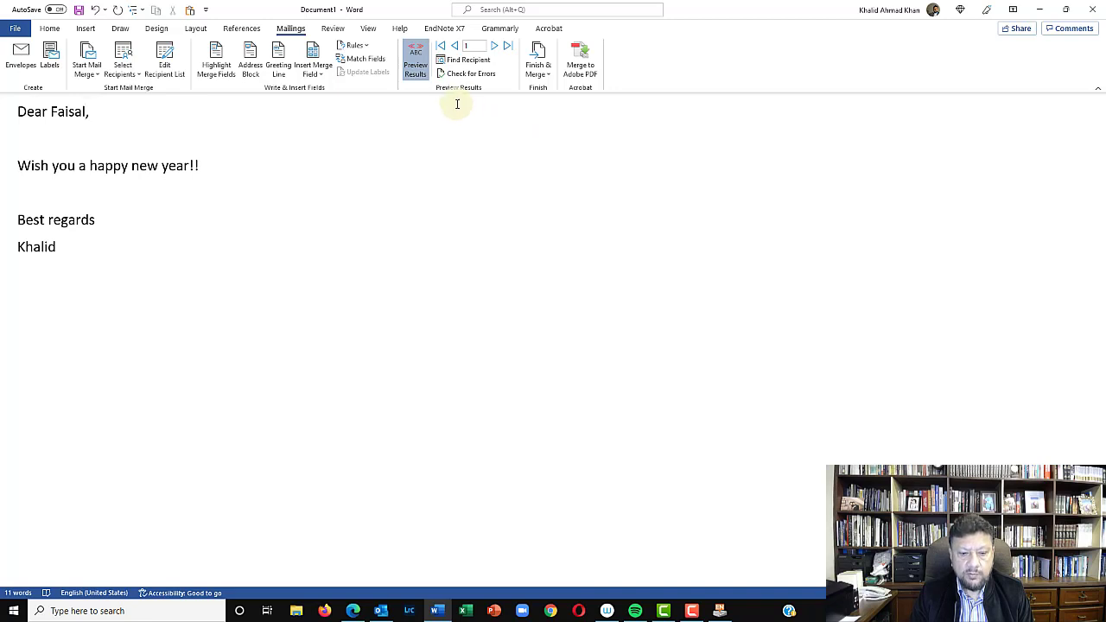
Switch to Outlook and open the newest "New Year Greeting" message to check the merged e-mail
left_click(385, 609)
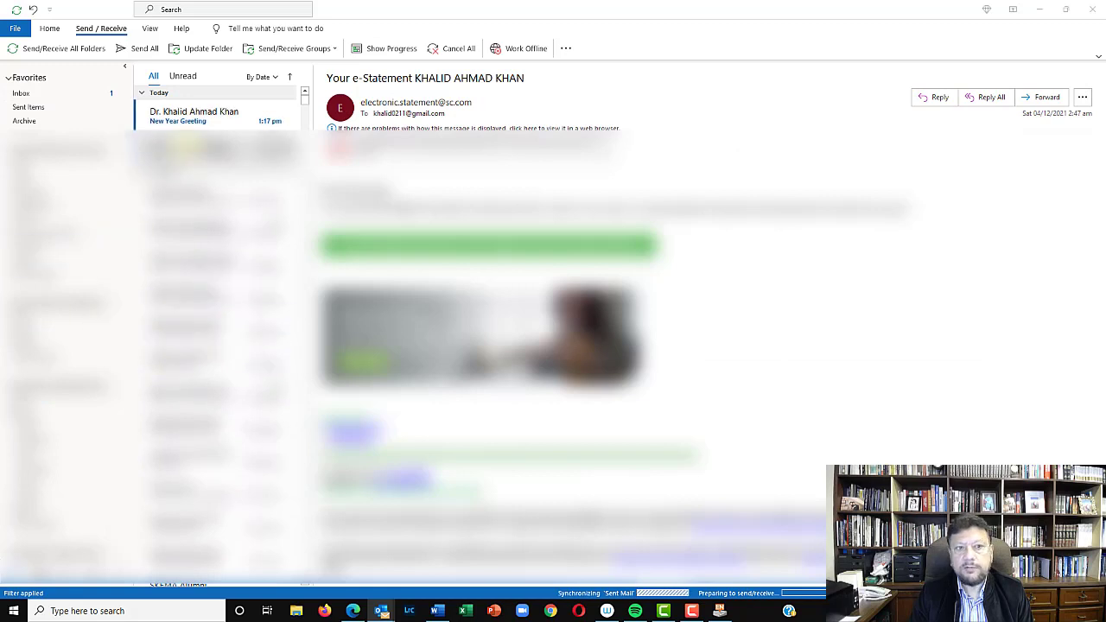
left_click(197, 126)
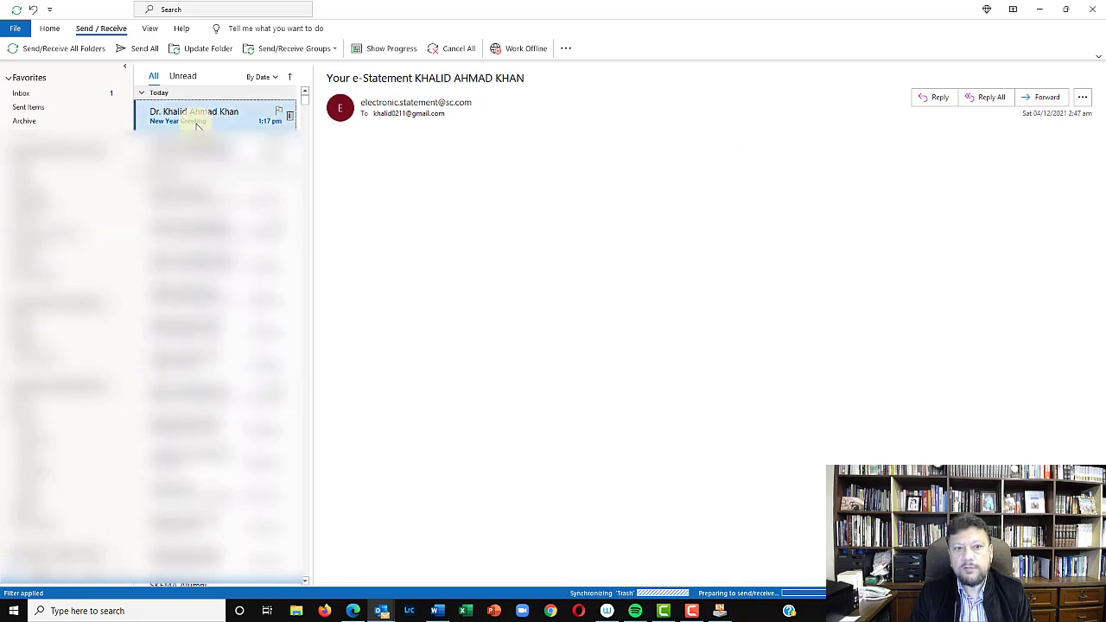